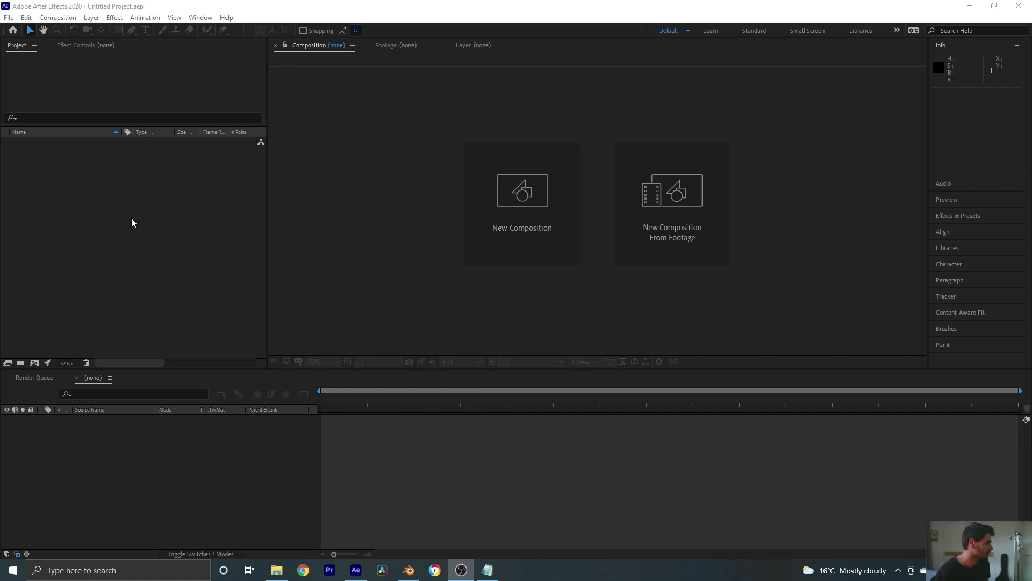
Bring up the import options in the empty Project panel of the new project.
{"action": "right_click", "coordinate": [127, 192]}
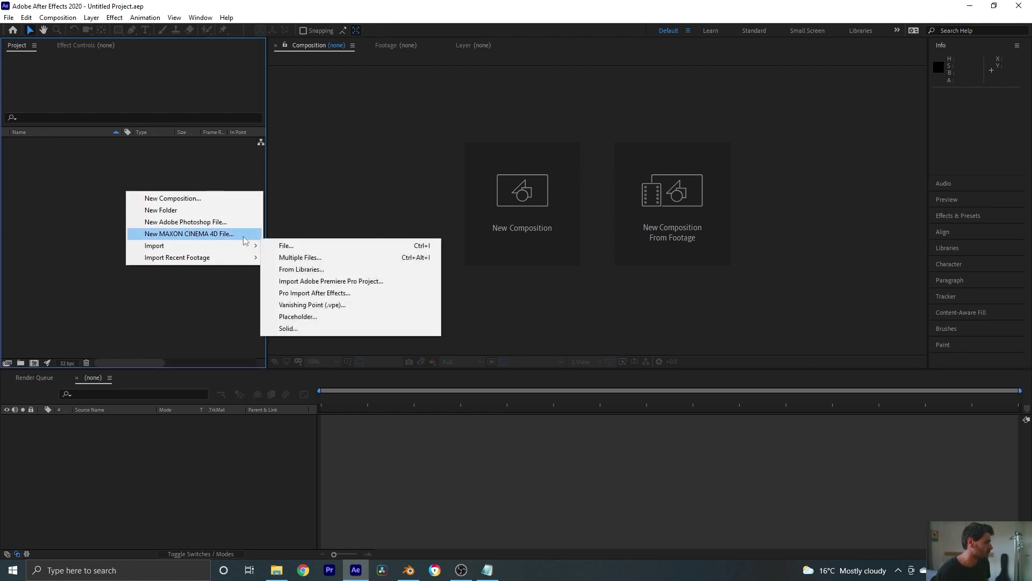
Import the clip A001_1017-449_C043.mov and open it in the Footage viewer.
{"action": "left_click", "coordinate": [285, 246]}
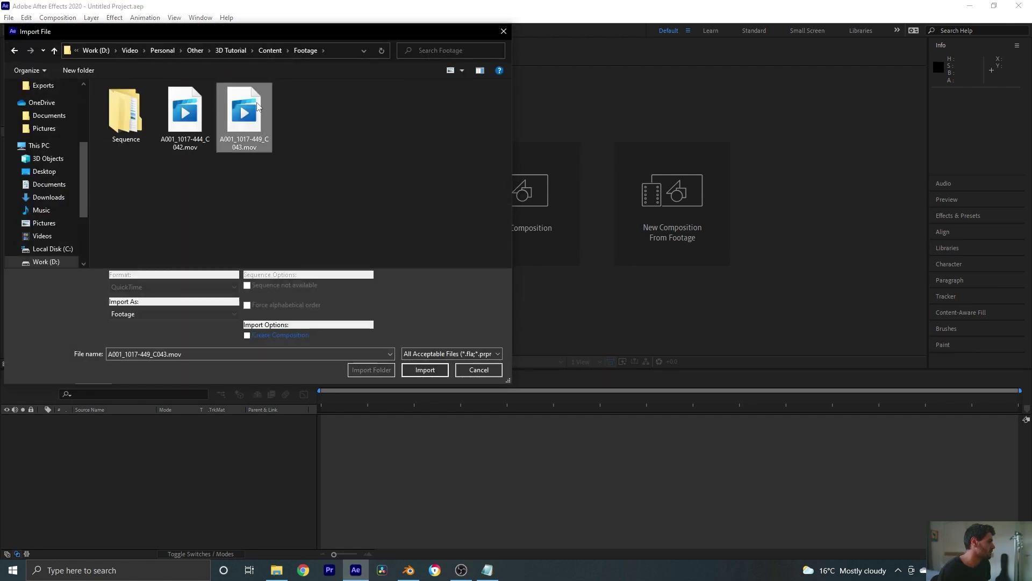
{"action": "double_click", "coordinate": [250, 113]}
{"action": "double_click", "coordinate": [78, 146]}
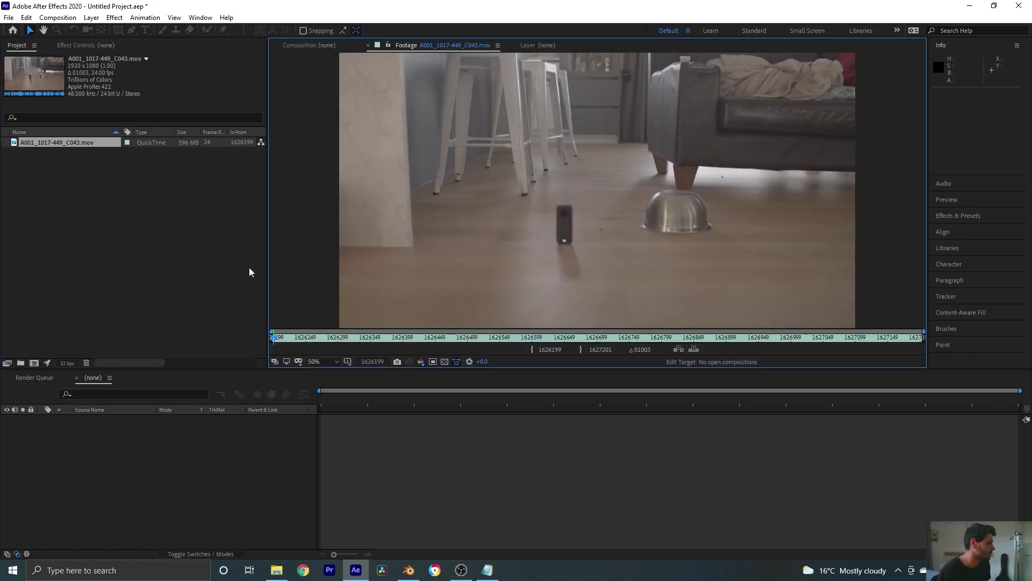
Trim the clip to in point 1626875 and out point 1627047, then build a composition from it.
{"action": "left_click_drag", "start_coordinate": [494, 338], "coordinate": [711, 340]}
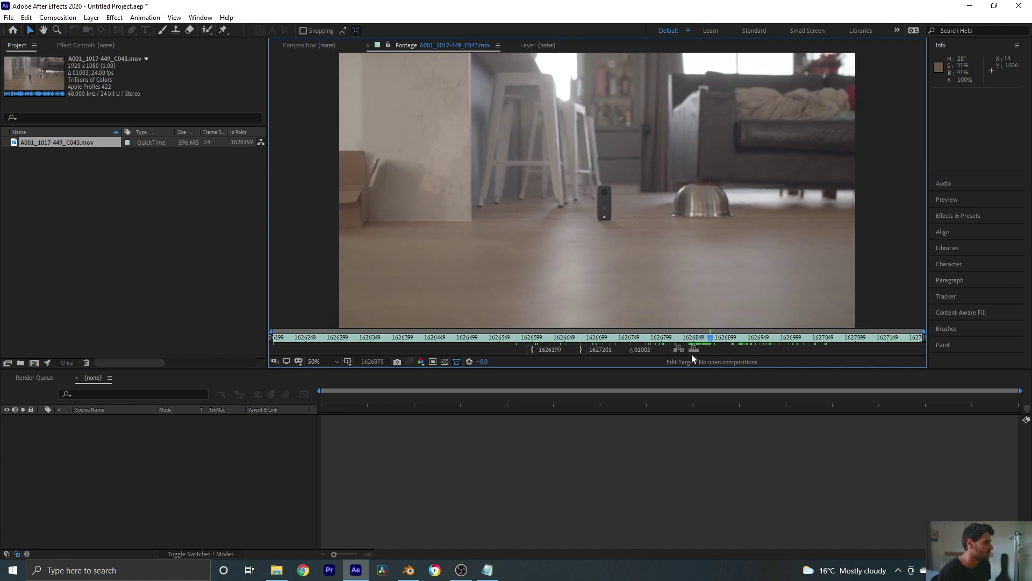
{"action": "left_click", "coordinate": [532, 348]}
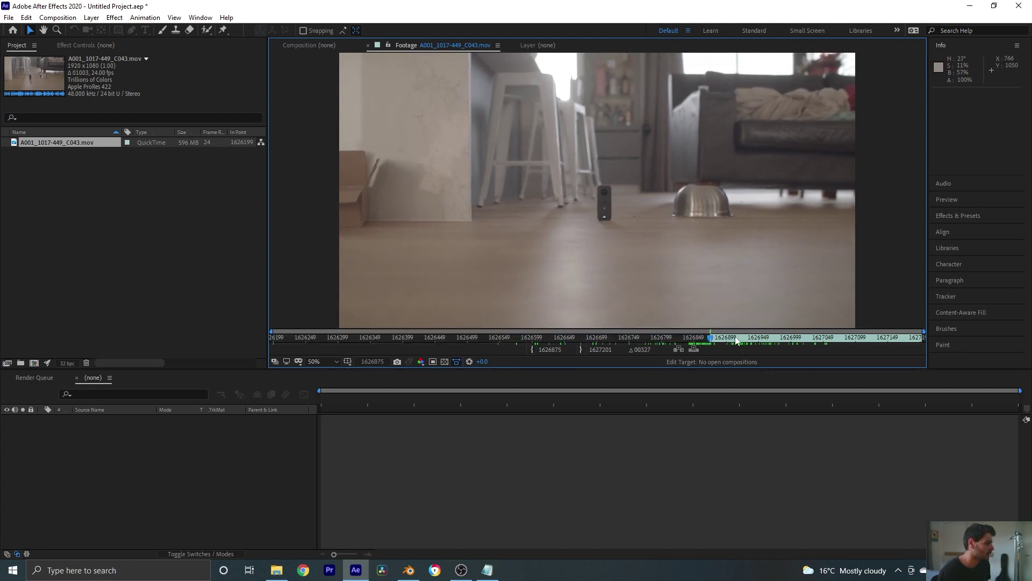
{"action": "left_click_drag", "start_coordinate": [718, 341], "coordinate": [822, 339]}
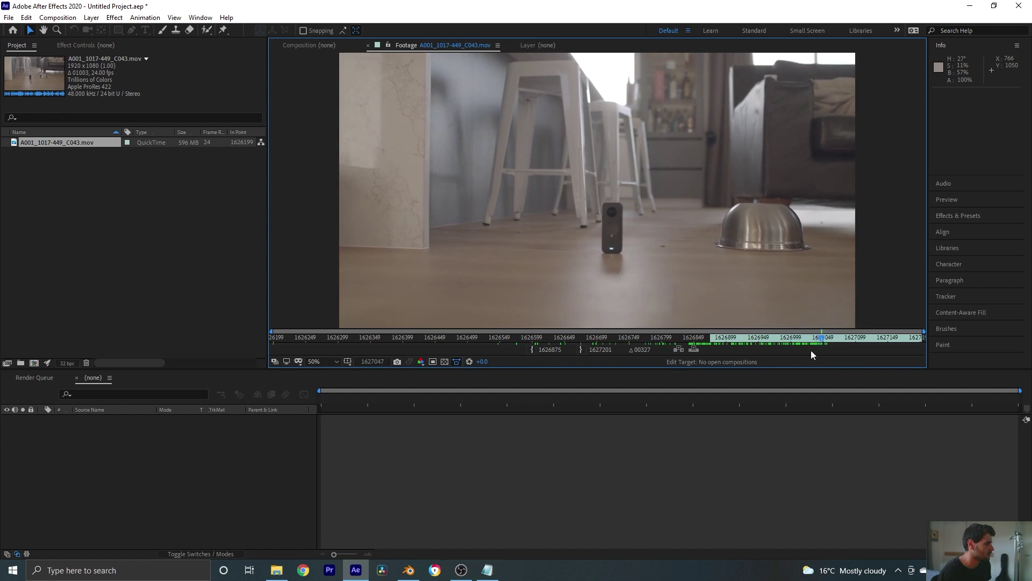
{"action": "left_click", "coordinate": [581, 350]}
{"action": "left_click_drag", "start_coordinate": [88, 150], "coordinate": [34, 363]}
Set the composition's Start Frame to 00001 and Duration to 00150 in Composition Settings.
{"action": "left_click", "coordinate": [174, 467]}
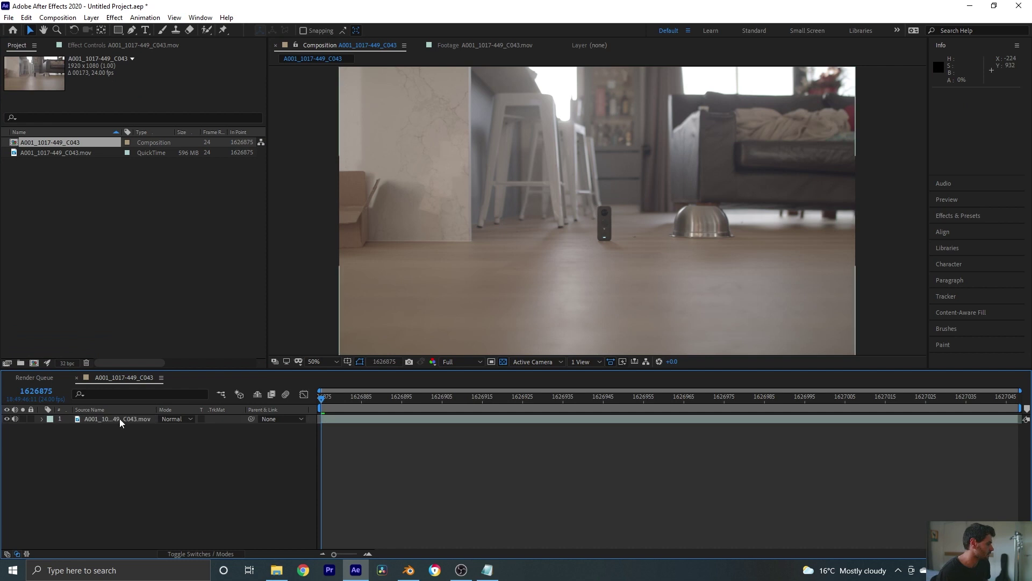
{"action": "left_click", "coordinate": [120, 418]}
{"action": "left_click", "coordinate": [57, 17]}
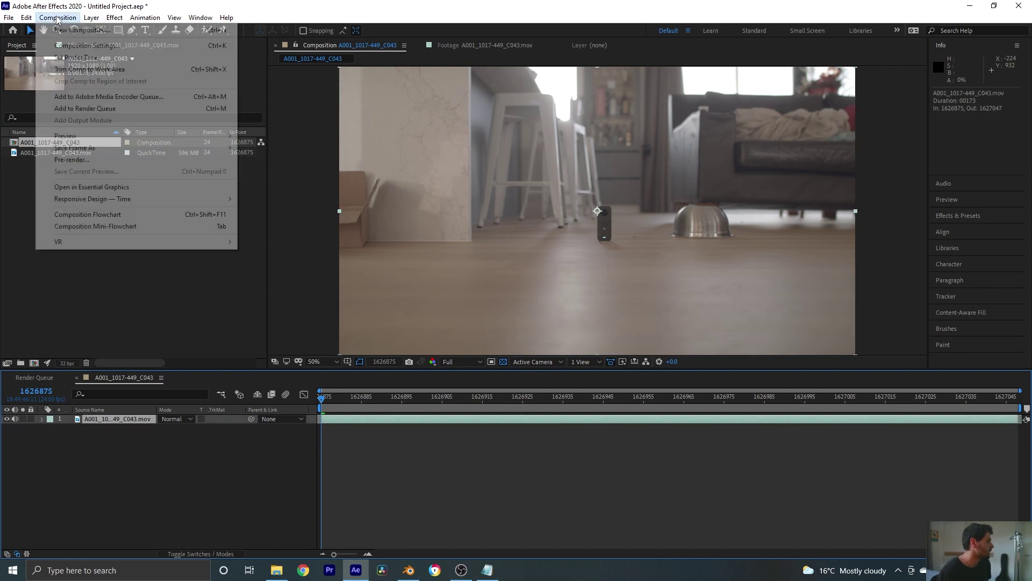
{"action": "left_click", "coordinate": [103, 47]}
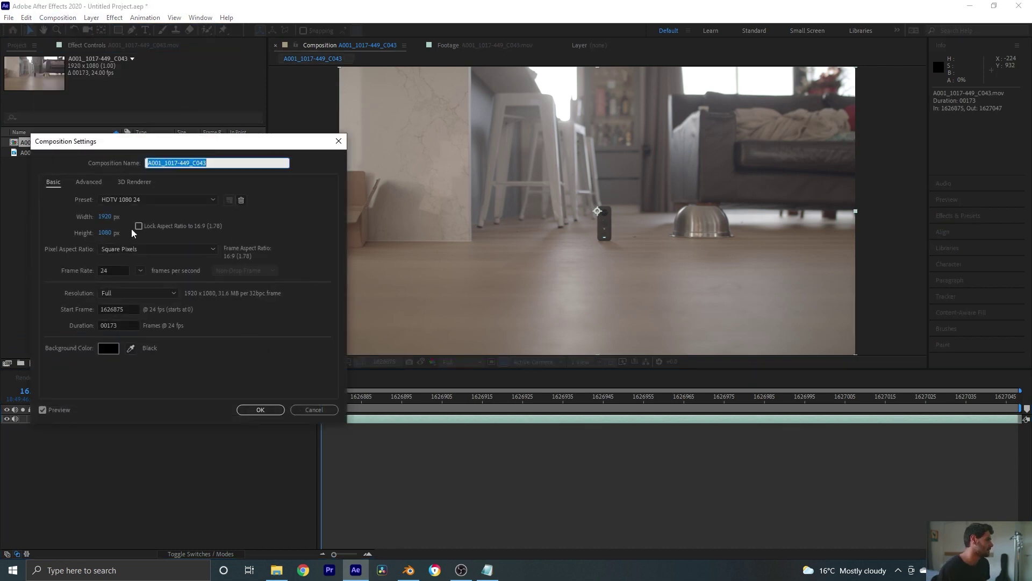
{"action": "left_click_drag", "start_coordinate": [128, 308], "coordinate": [74, 309]}
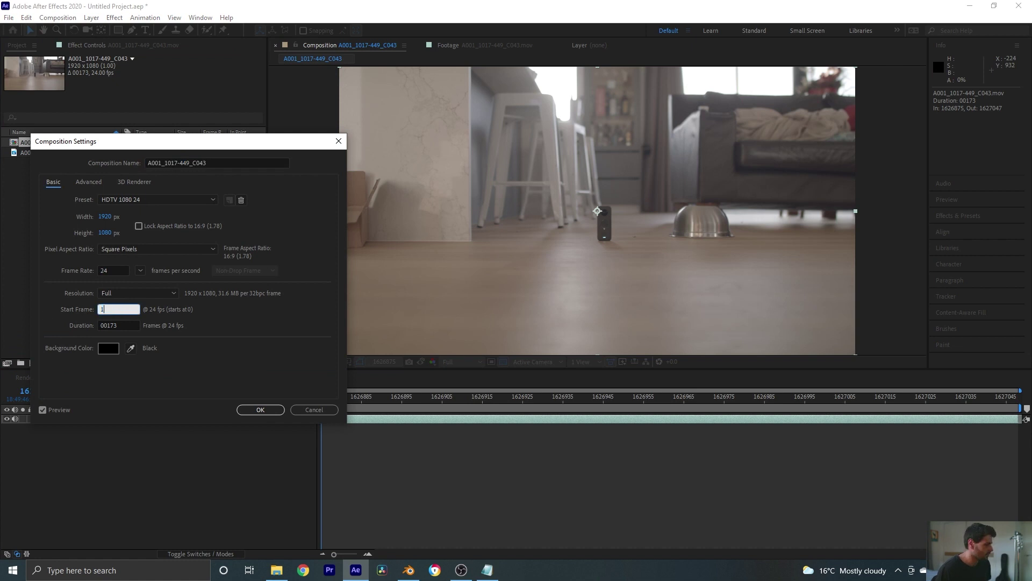
{"action": "left_click", "coordinate": [119, 329]}
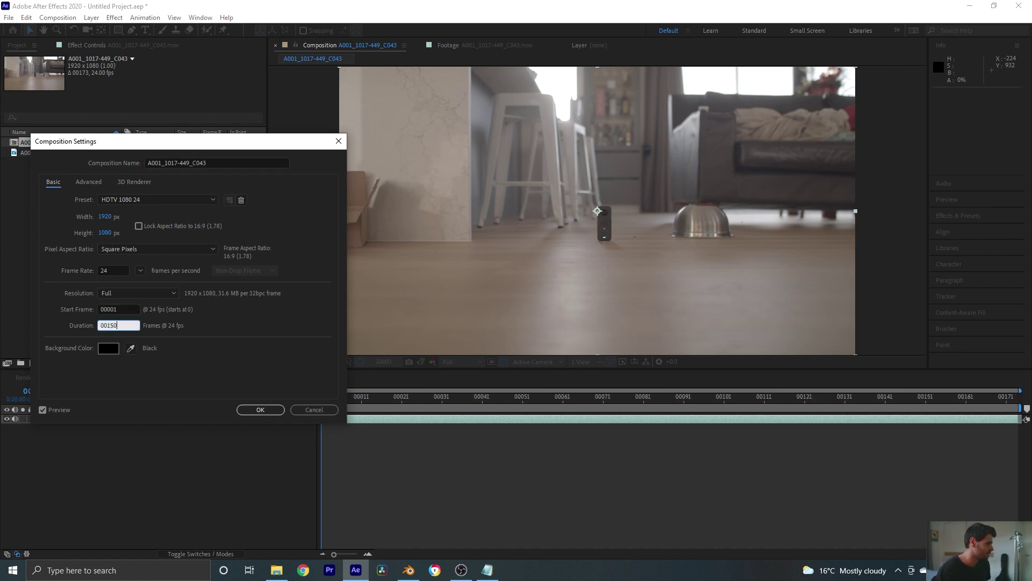
{"action": "left_click", "coordinate": [260, 409]}
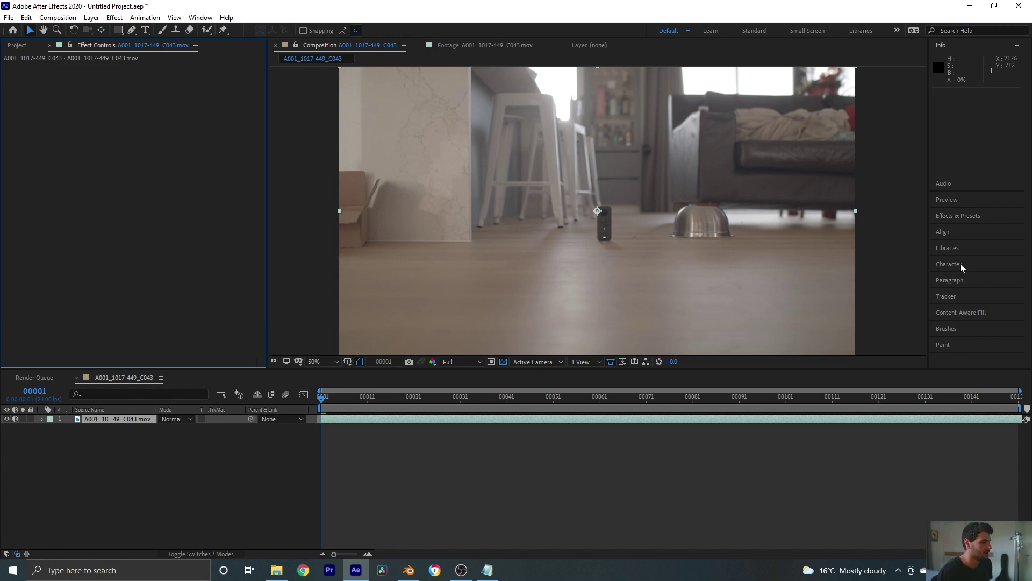
Search Effects & Presets for 'lumetri' and apply Lumetri Color to the clip layer.
{"action": "left_click", "coordinate": [961, 220]}
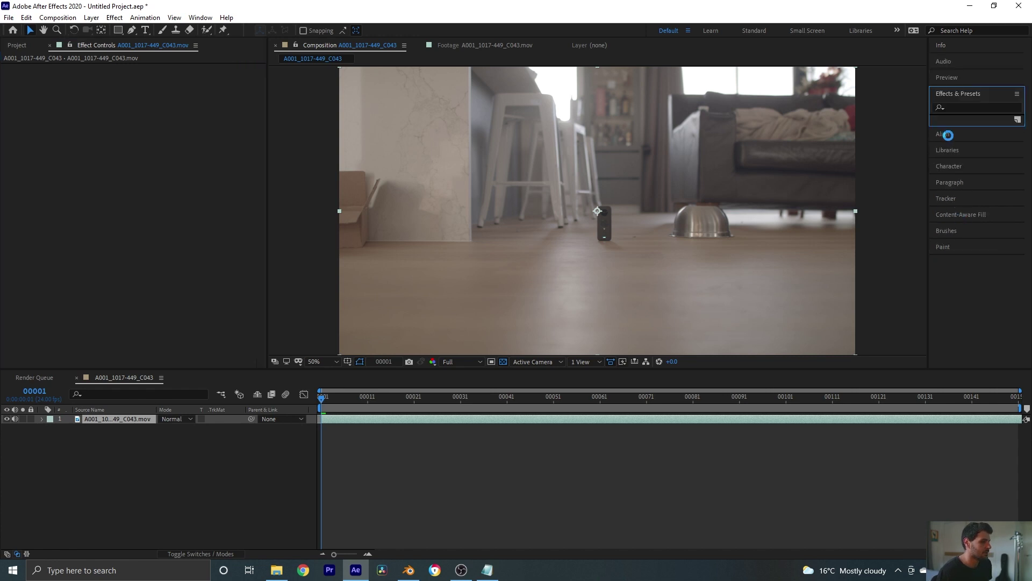
{"action": "left_click", "coordinate": [964, 108]}
{"action": "type", "text": "lumetri"}
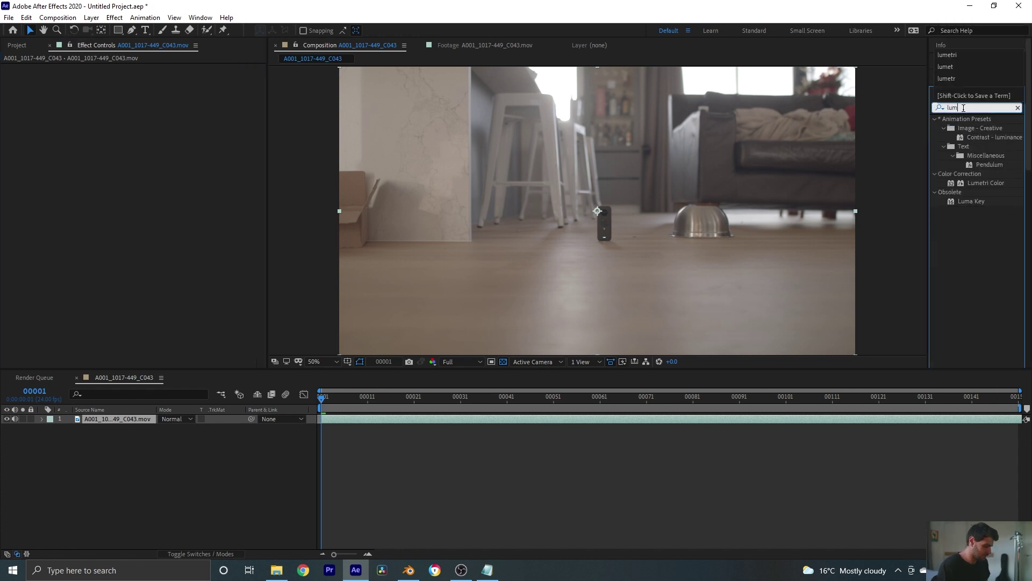
{"action": "left_click_drag", "start_coordinate": [986, 127], "coordinate": [715, 304]}
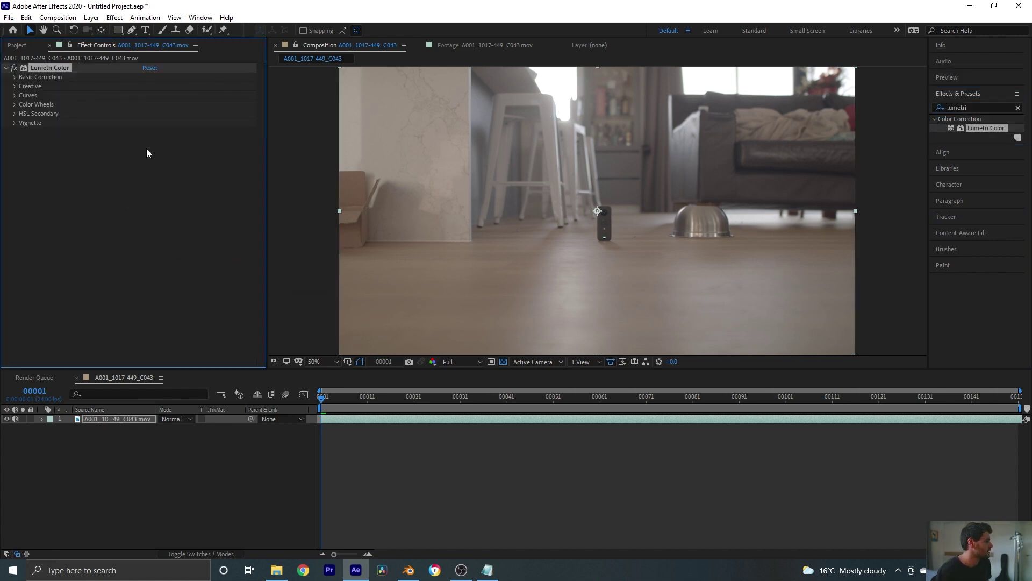
Load URSA_Gen1.cube as the Basic Correction Input LUT.
{"action": "left_click", "coordinate": [15, 77]}
{"action": "left_click", "coordinate": [185, 95]}
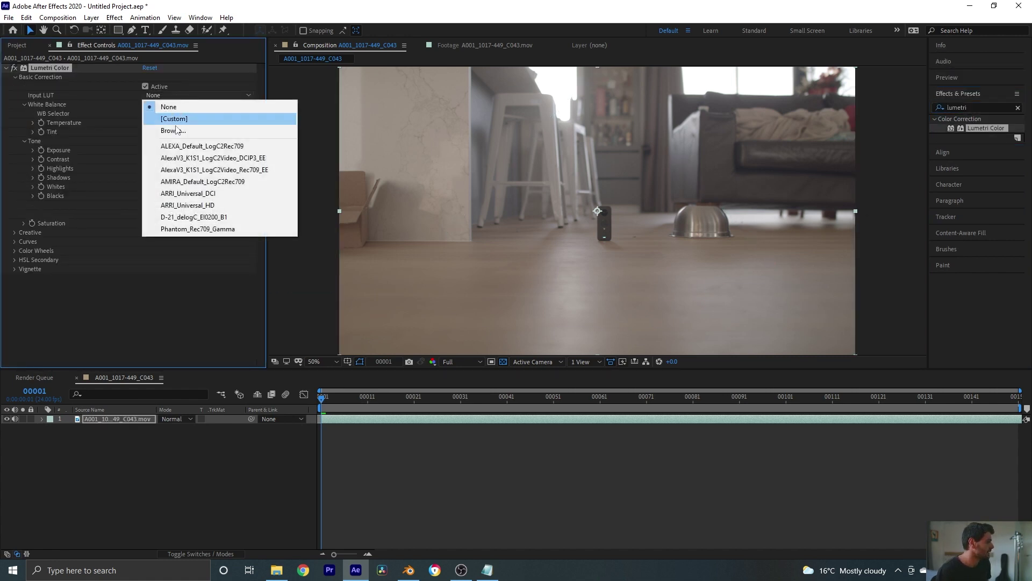
{"action": "left_click", "coordinate": [237, 131]}
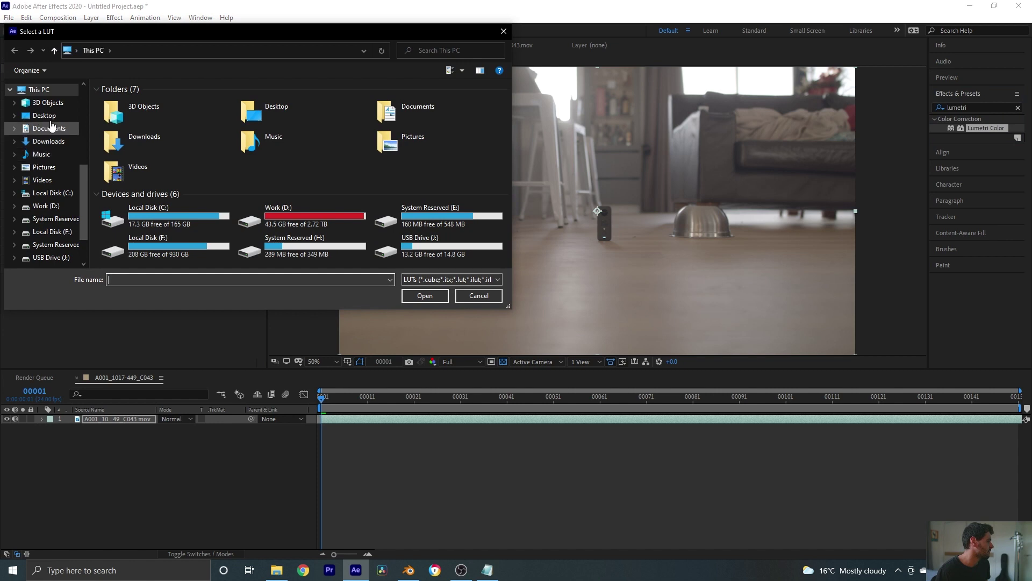
{"action": "left_click", "coordinate": [44, 137]}
{"action": "left_click", "coordinate": [131, 116]}
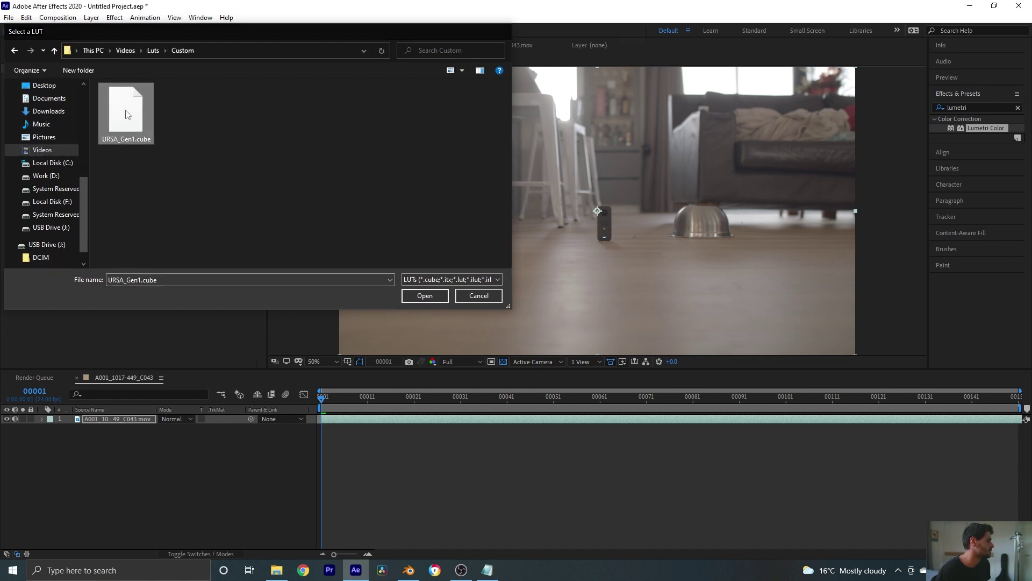
{"action": "left_click", "coordinate": [425, 295]}
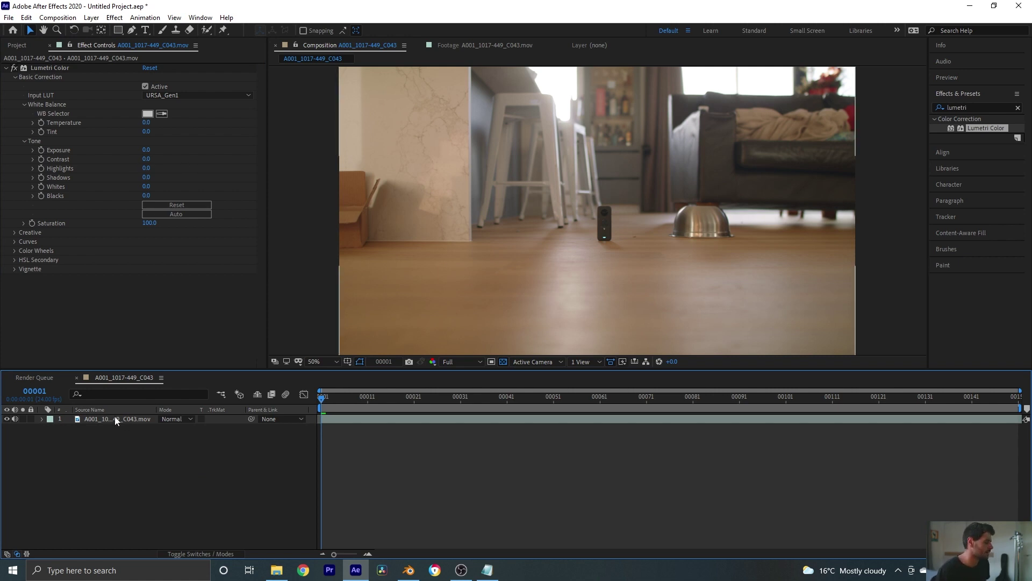
Add the composition to the Render Queue with a PNG Sequence output format.
{"action": "left_click", "coordinate": [6, 68]}
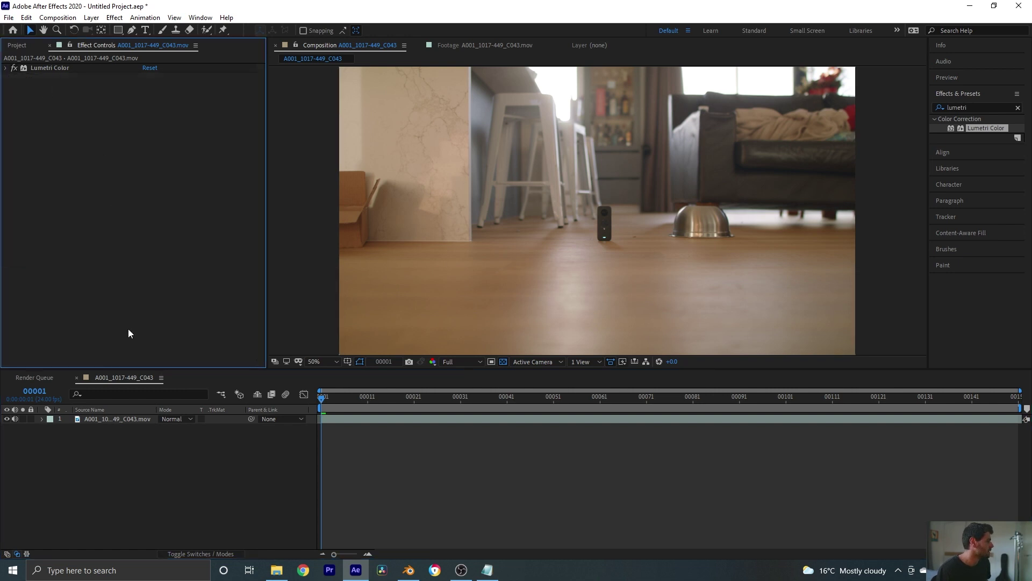
{"action": "left_click", "coordinate": [88, 424]}
{"action": "left_click", "coordinate": [129, 467]}
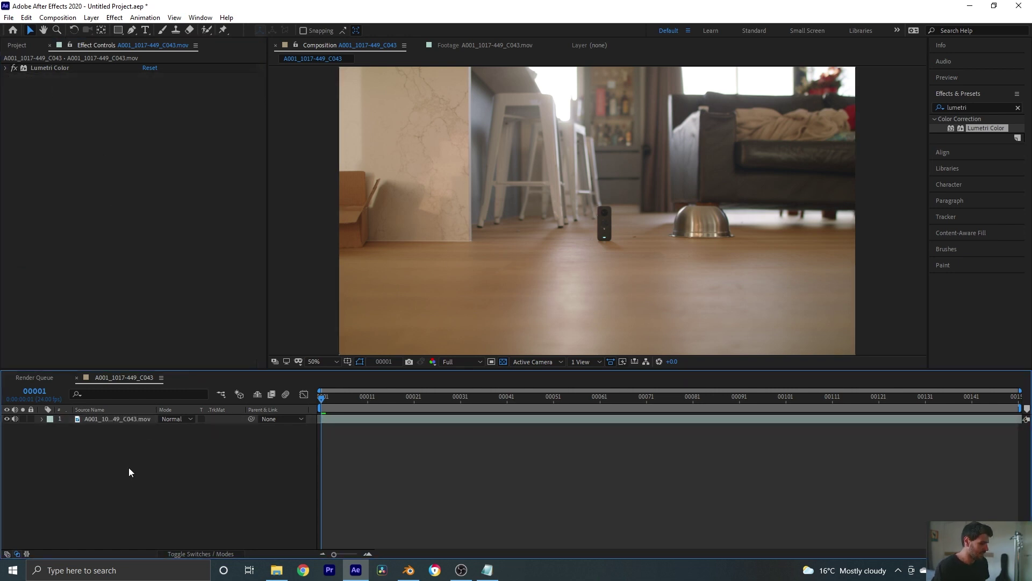
{"action": "key", "text": "ctrl+m"}
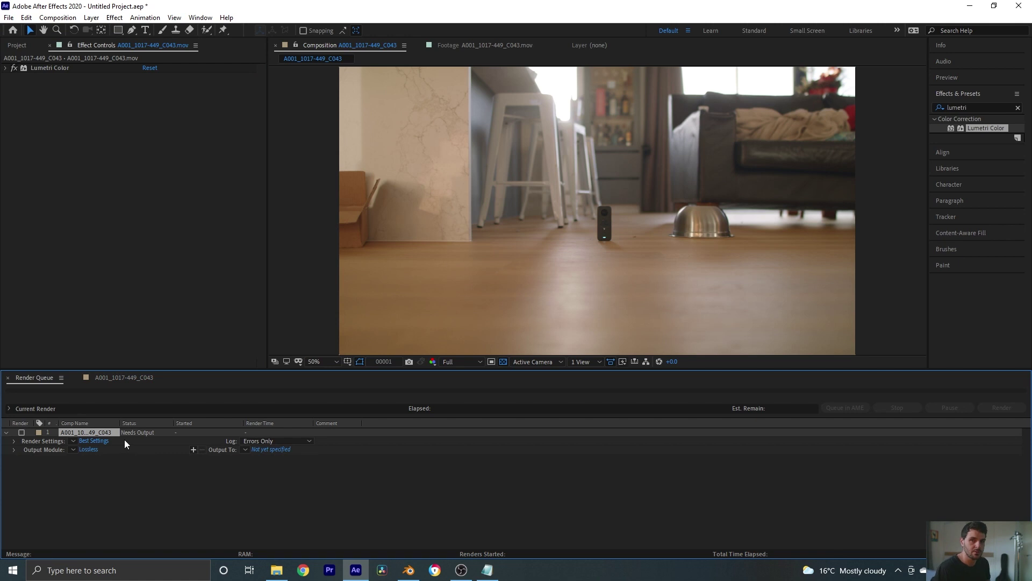
{"action": "left_click", "coordinate": [86, 449]}
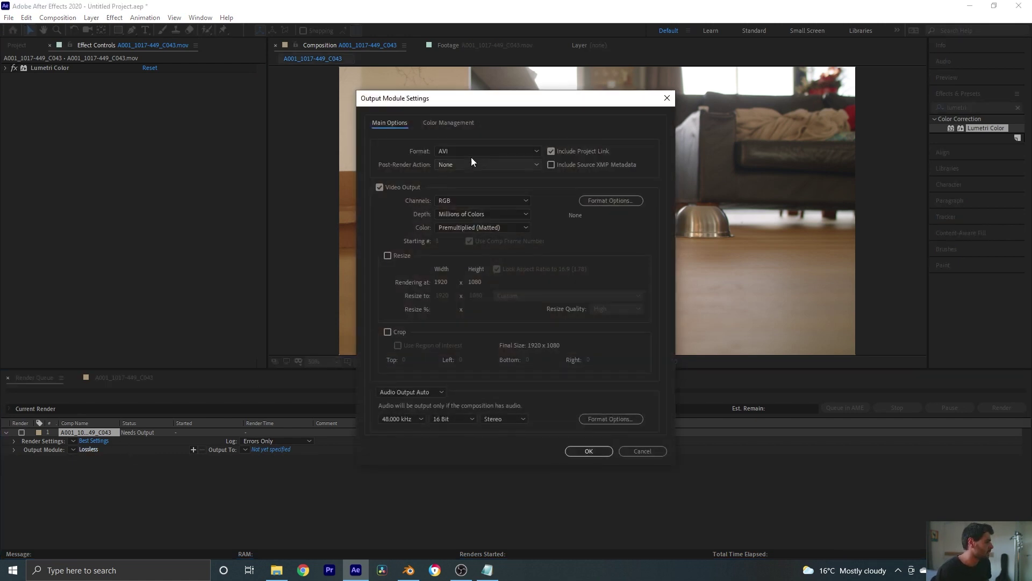
{"action": "left_click", "coordinate": [472, 153]}
{"action": "left_click", "coordinate": [468, 245]}
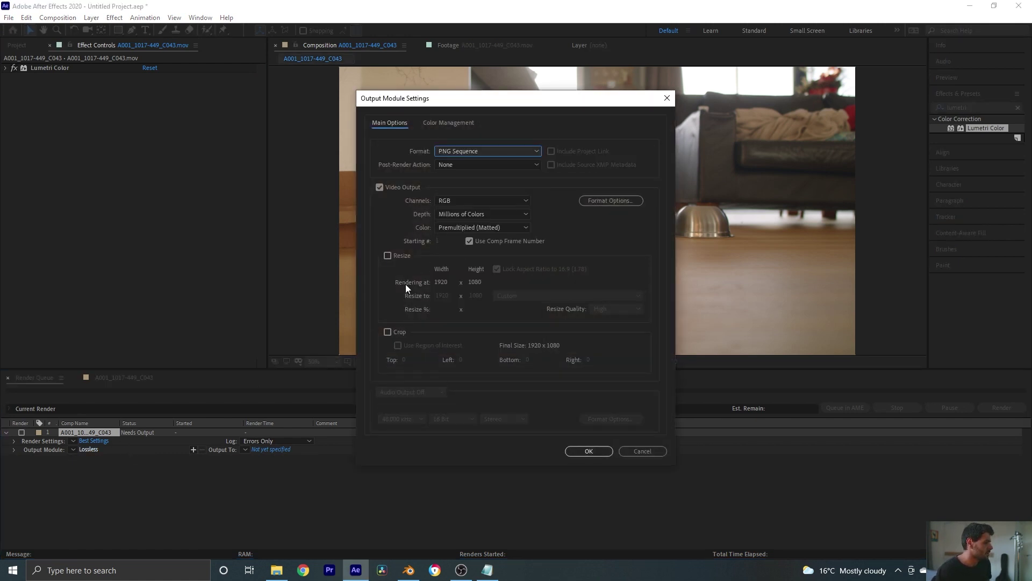
{"action": "left_click", "coordinate": [597, 451]}
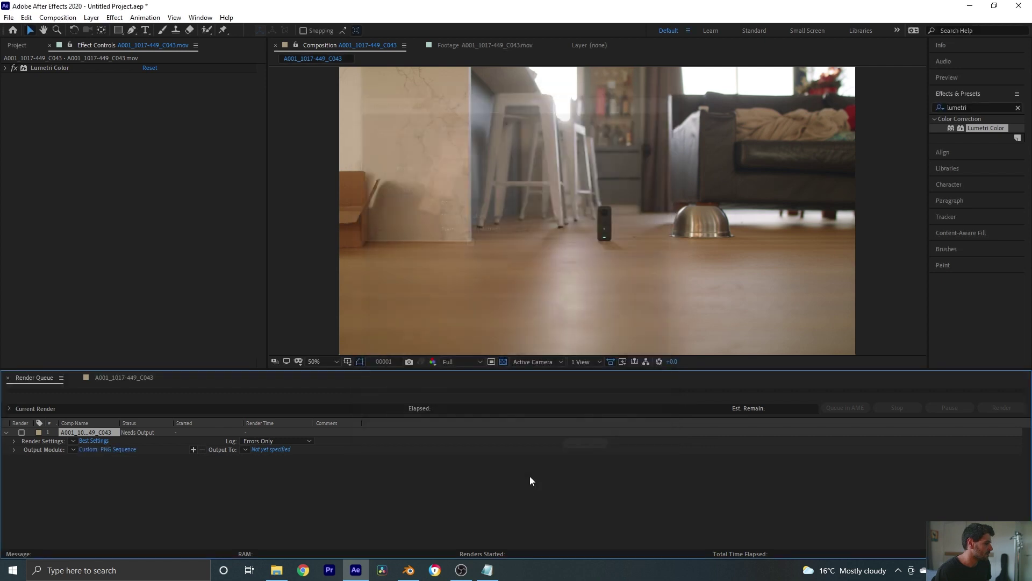
Output the frames to a new Sequence folder inside Footage and start rendering.
{"action": "left_click", "coordinate": [278, 450]}
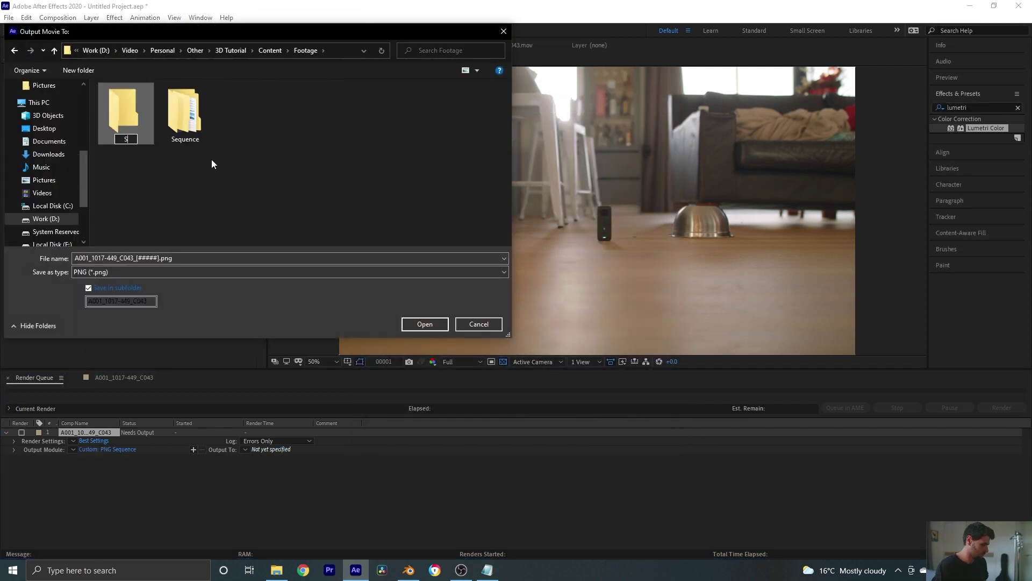
{"action": "type", "text": "quence"}
{"action": "key", "text": "Return"}
{"action": "left_click", "coordinate": [420, 323]}
{"action": "left_click", "coordinate": [421, 323]}
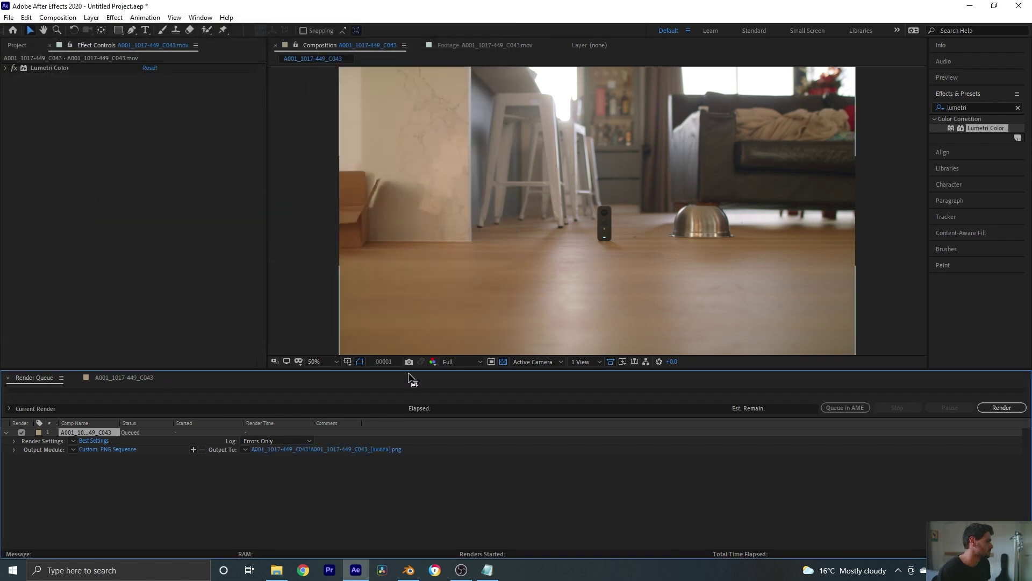
{"action": "left_click", "coordinate": [996, 410]}
Import the rendered A001_1017-449_C043 PNG frames from the Sequence folder as one sequence.
{"action": "right_click", "coordinate": [89, 240]}
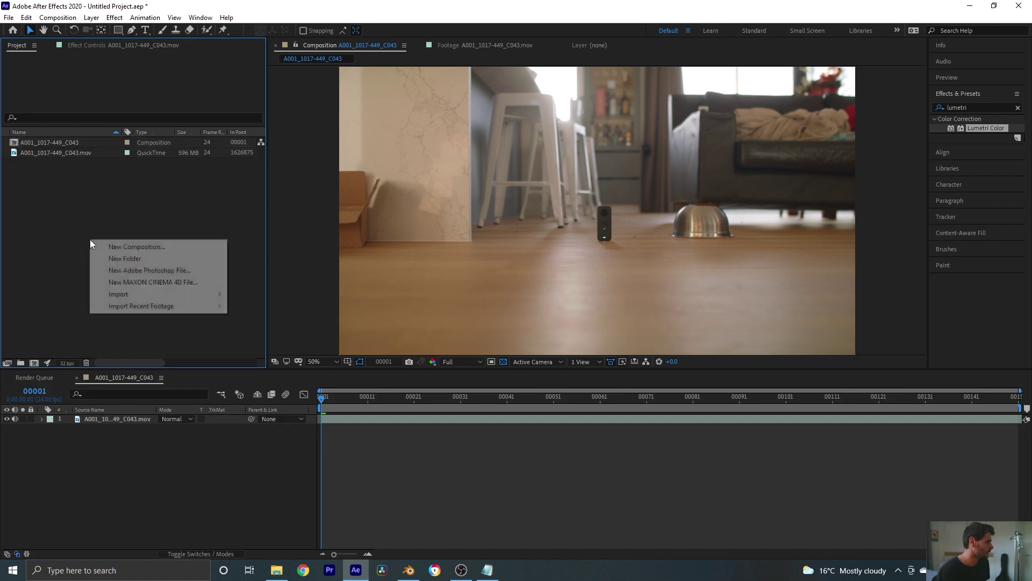
{"action": "mouse_move", "coordinate": [161, 294]}
{"action": "left_click", "coordinate": [268, 298]}
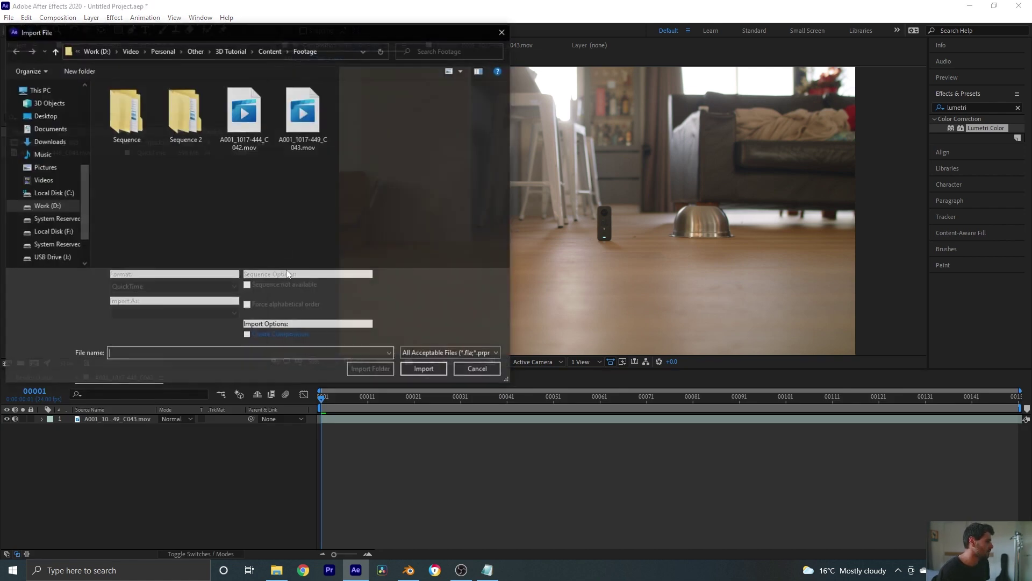
{"action": "double_click", "coordinate": [137, 112]}
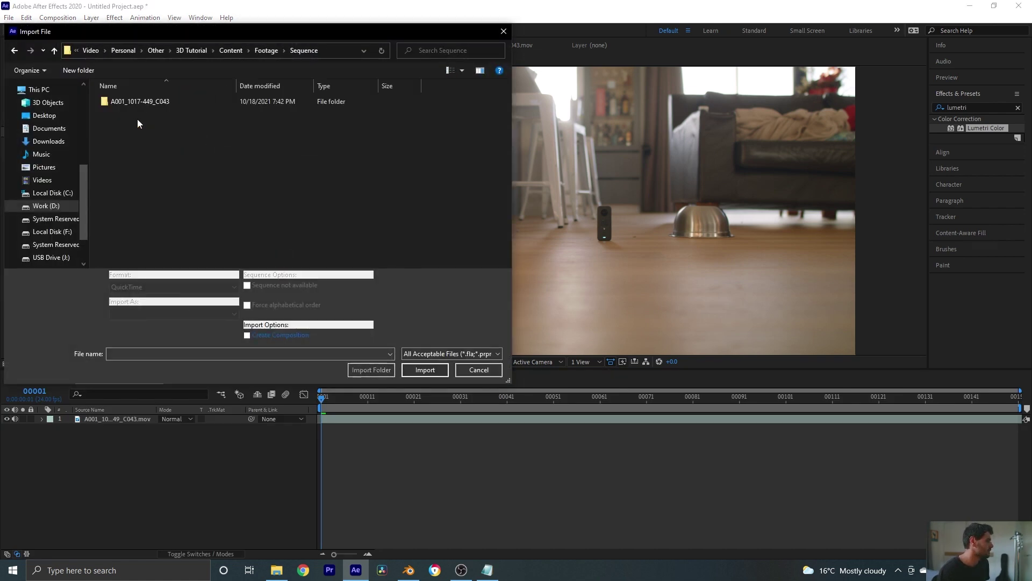
{"action": "double_click", "coordinate": [137, 101]}
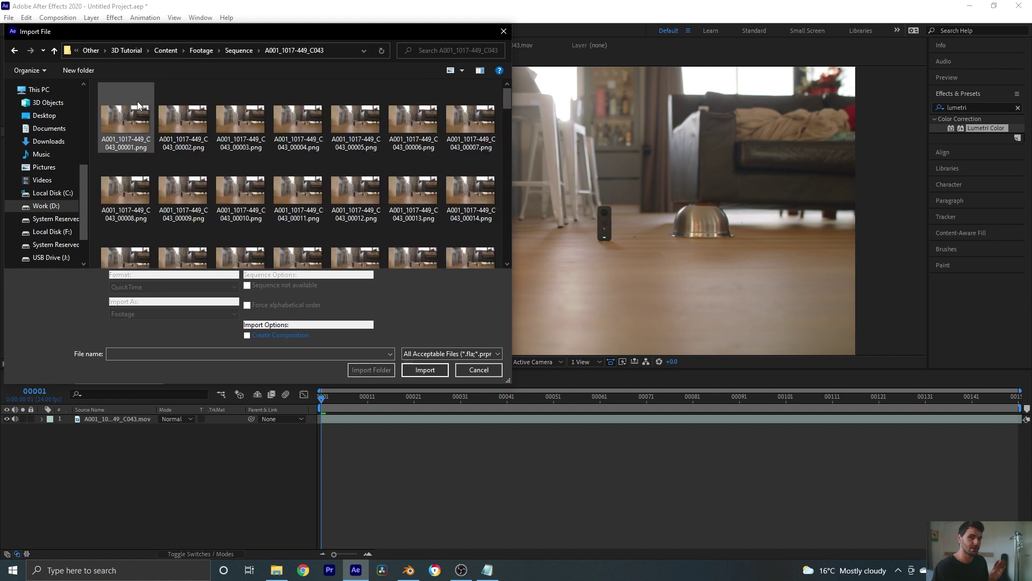
{"action": "left_click", "coordinate": [137, 102]}
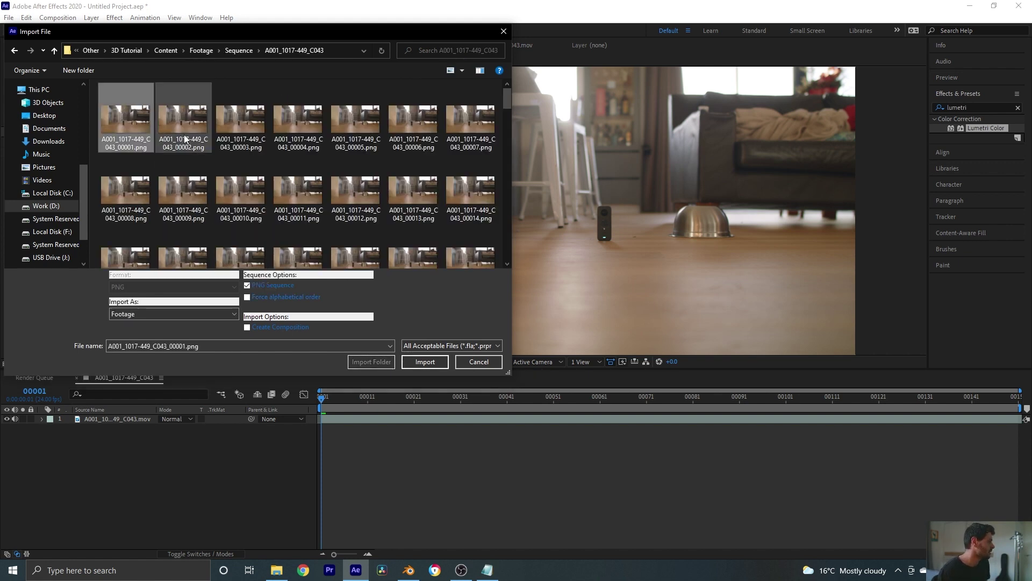
{"action": "left_click", "coordinate": [427, 361]}
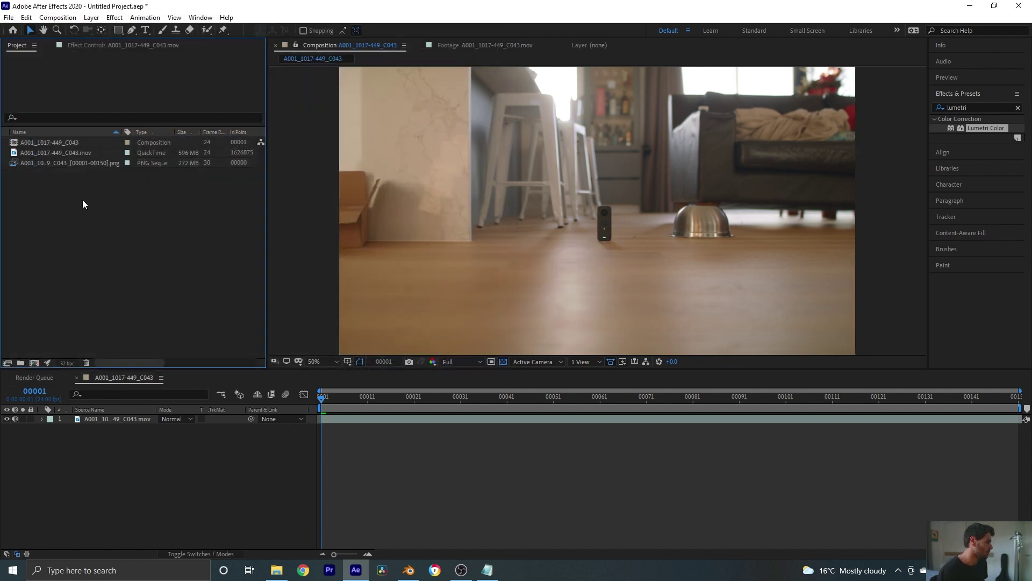
Interpret the imported PNG sequence footage at 24 fps.
{"action": "right_click", "coordinate": [71, 166]}
{"action": "mouse_move", "coordinate": [121, 247]}
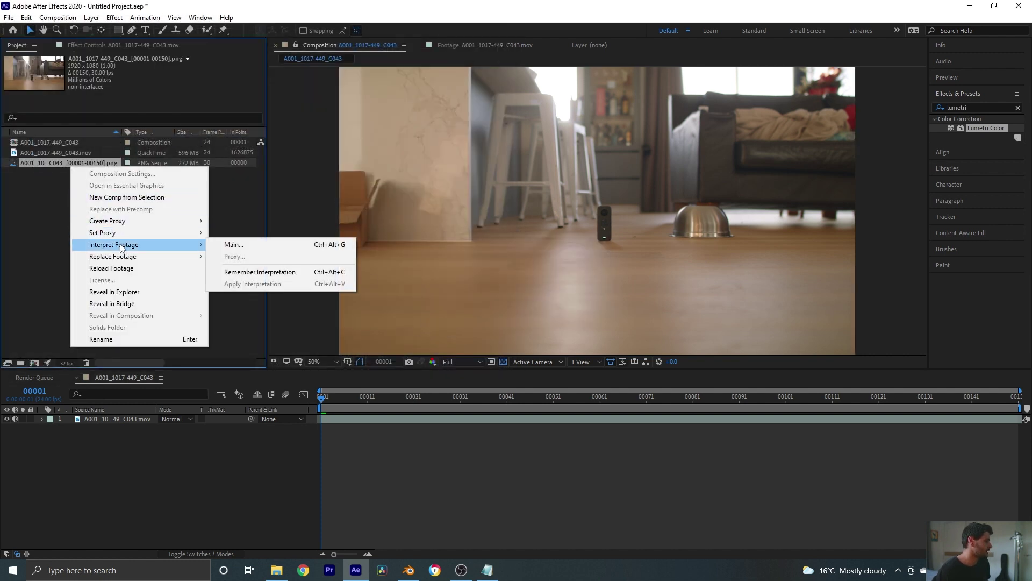
{"action": "left_click", "coordinate": [234, 245]}
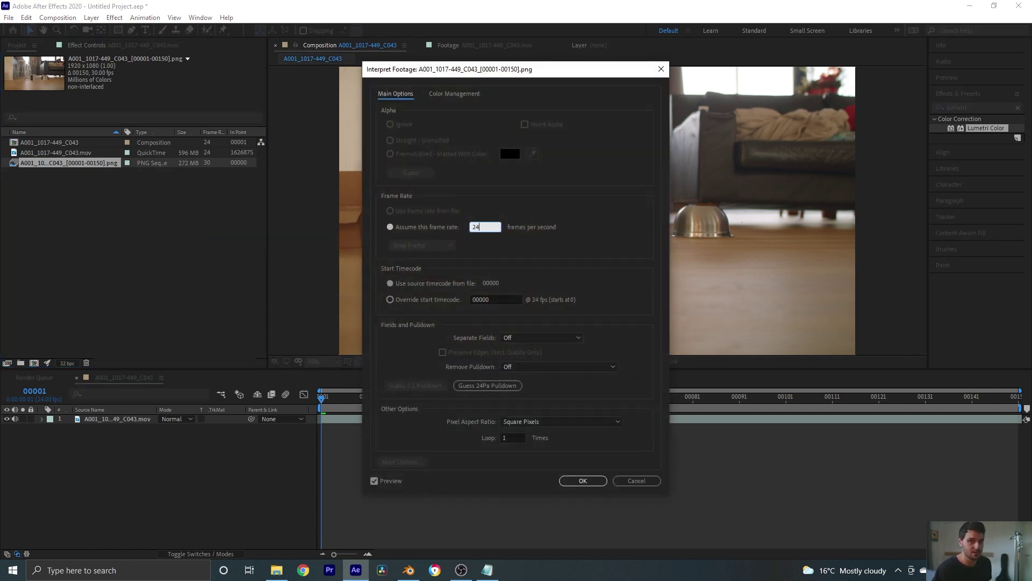
{"action": "left_click", "coordinate": [585, 480]}
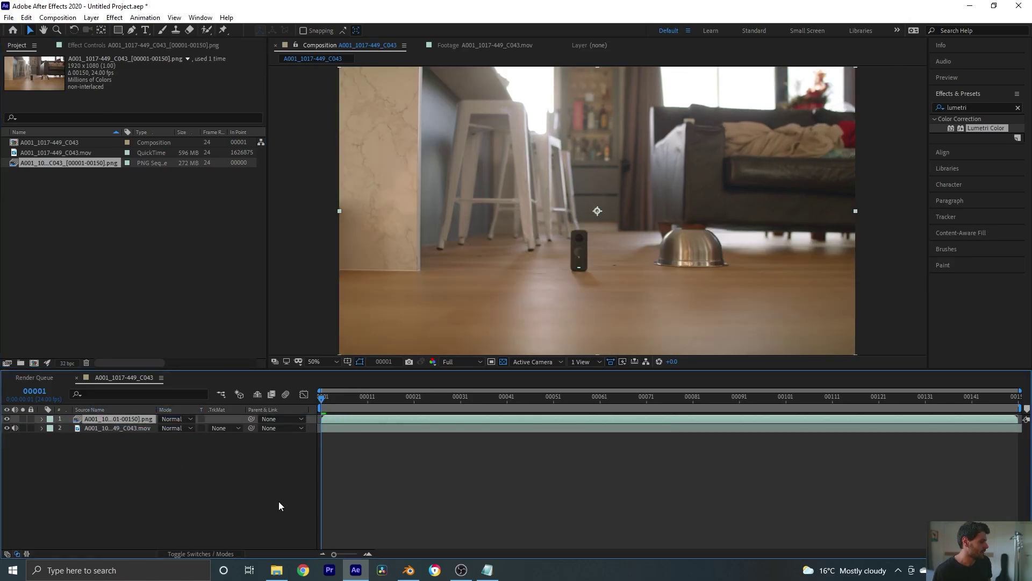
Delete the original .mov layer and scrub the PNG sequence through to frame 00150.
{"action": "left_click", "coordinate": [96, 428]}
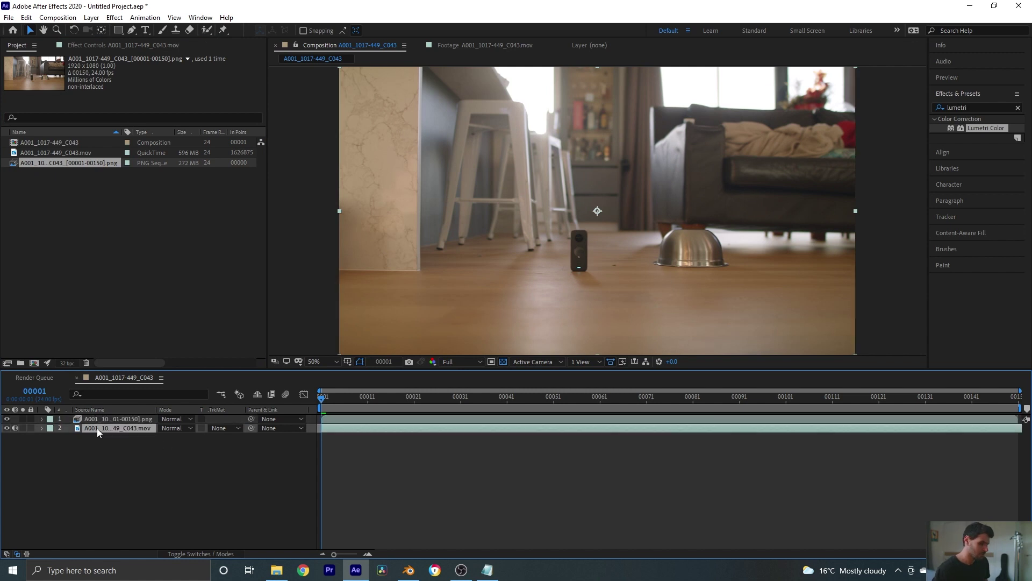
{"action": "key", "text": "Delete"}
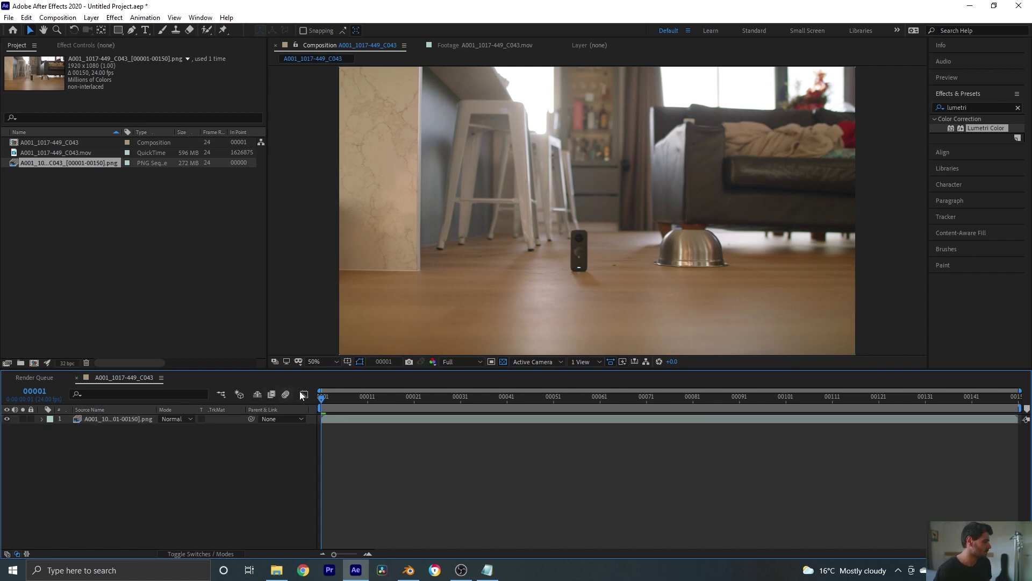
{"action": "left_click_drag", "start_coordinate": [324, 404], "coordinate": [1014, 398]}
Apply Track Camera to the PNG sequence layer, expand Advanced, and scrub the solved footage.
{"action": "right_click", "coordinate": [109, 419]}
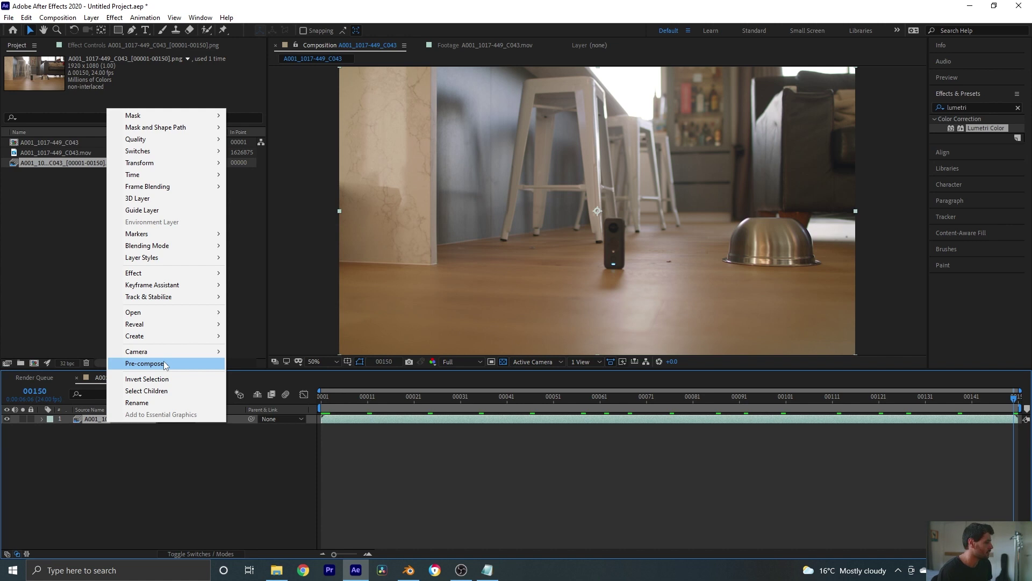
{"action": "mouse_move", "coordinate": [158, 297]}
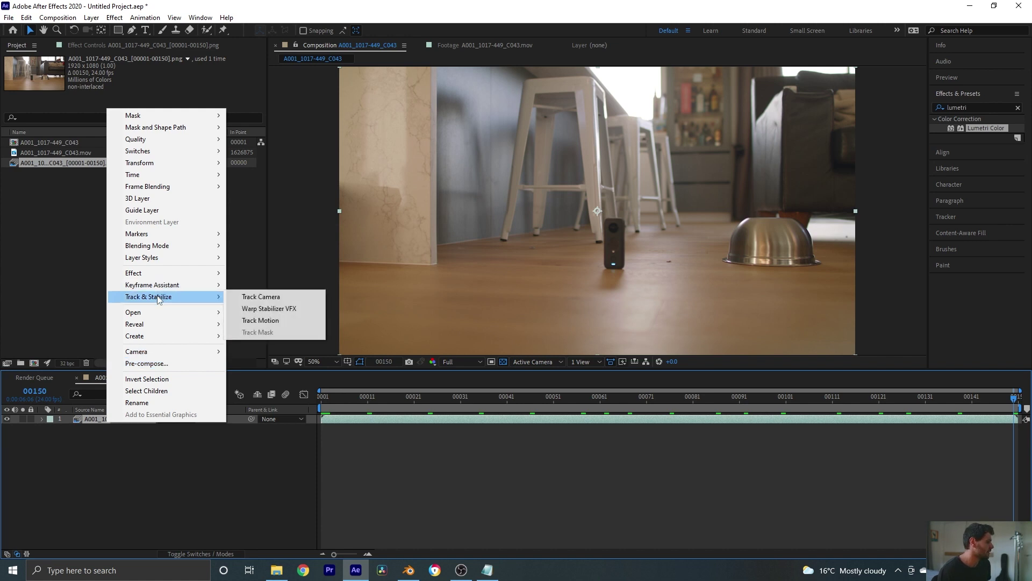
{"action": "left_click", "coordinate": [260, 297]}
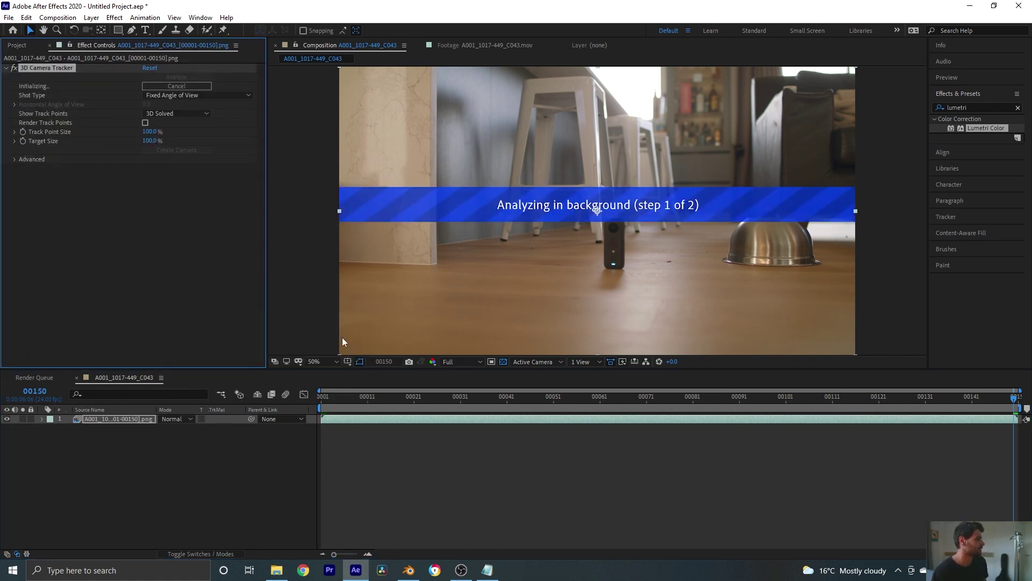
{"action": "left_click", "coordinate": [15, 159]}
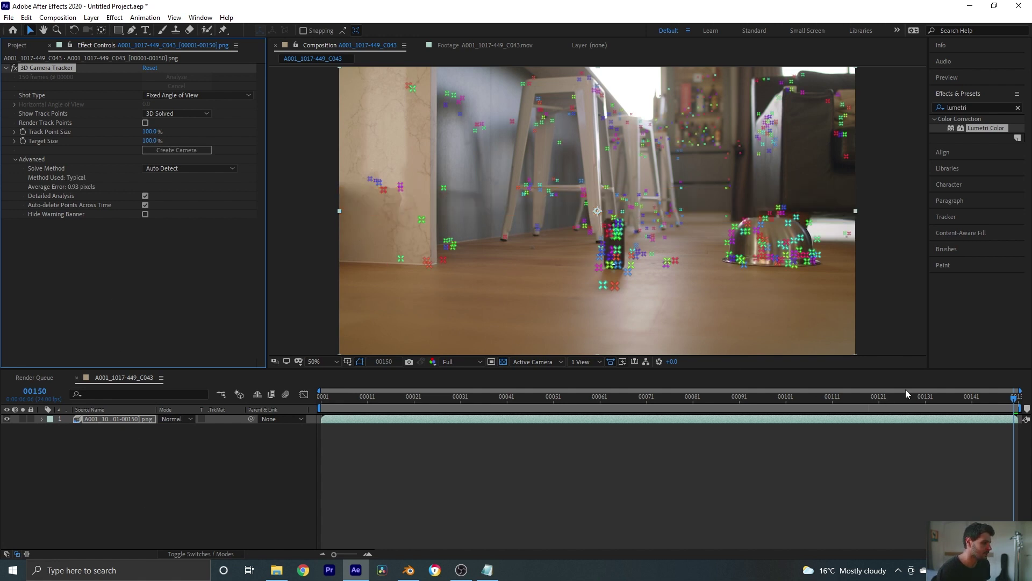
{"action": "mouse_move", "coordinate": [1011, 402]}
{"action": "left_mouse_down"}
{"action": "mouse_move", "coordinate": [337, 425]}
{"action": "mouse_move", "coordinate": [837, 430]}
{"action": "mouse_move", "coordinate": [1026, 409]}
{"action": "left_mouse_up"}
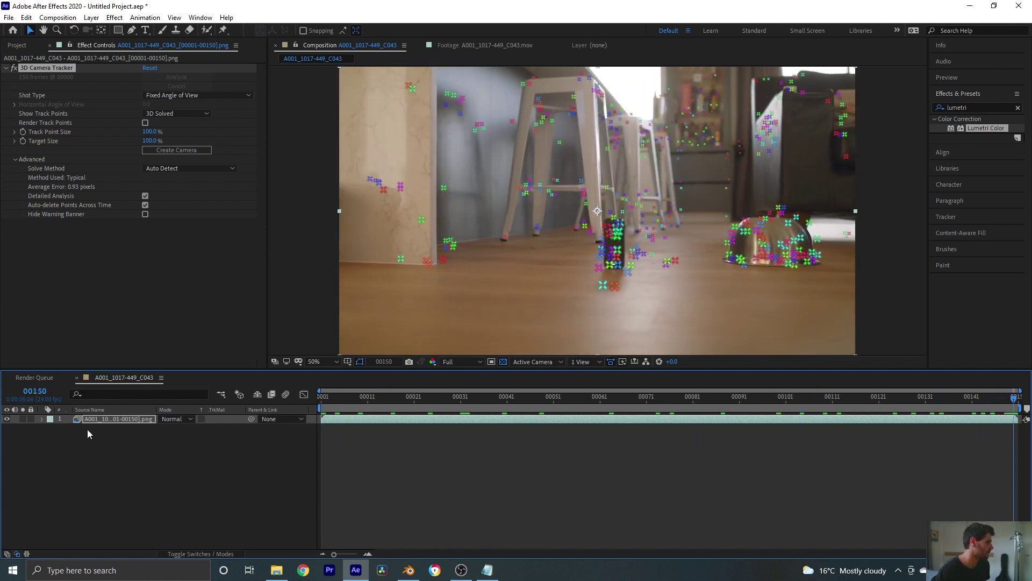
Select the 3D Camera Tracker effect and pick four track points on the wooden floor.
{"action": "left_click", "coordinate": [525, 461]}
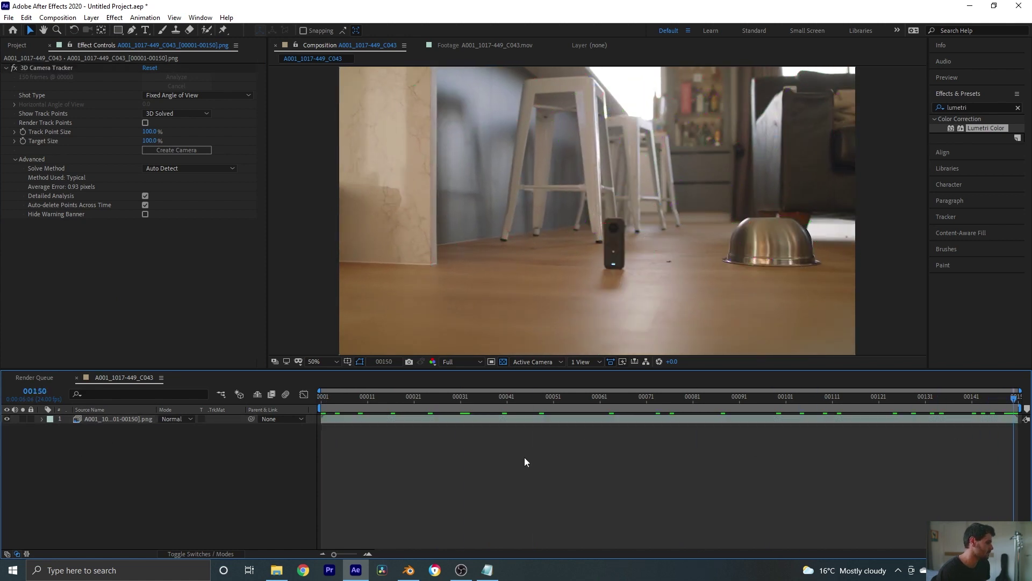
{"action": "left_click", "coordinate": [128, 420]}
{"action": "left_click", "coordinate": [59, 75]}
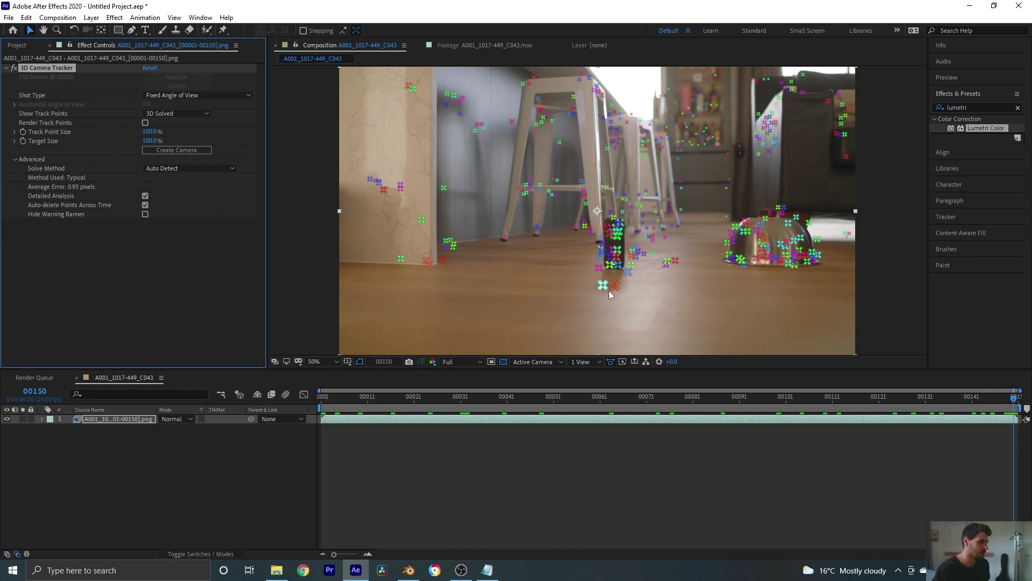
{"action": "left_click", "coordinate": [441, 260]}
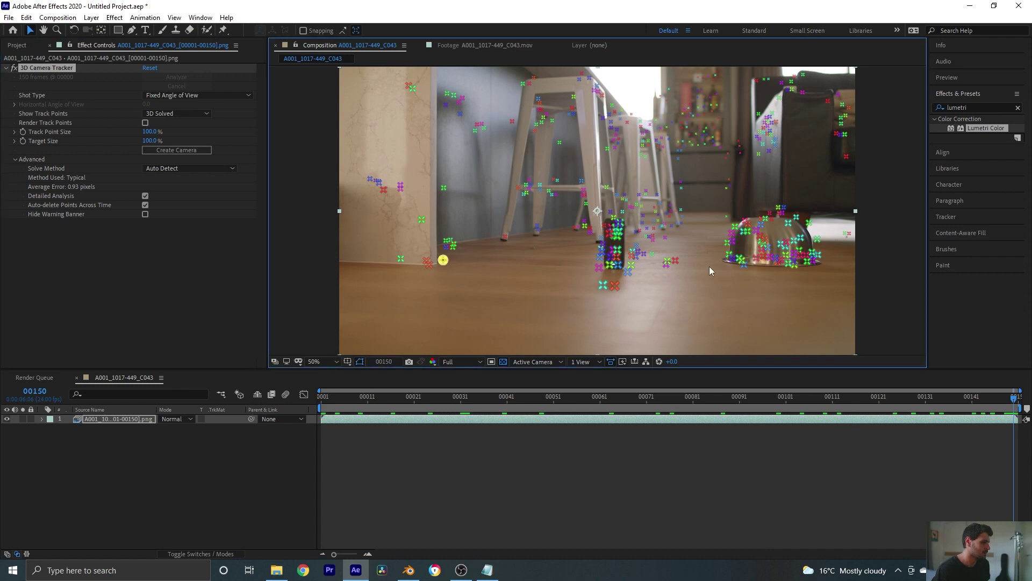
{"action": "left_click", "coordinate": [602, 289], "text": "shift"}
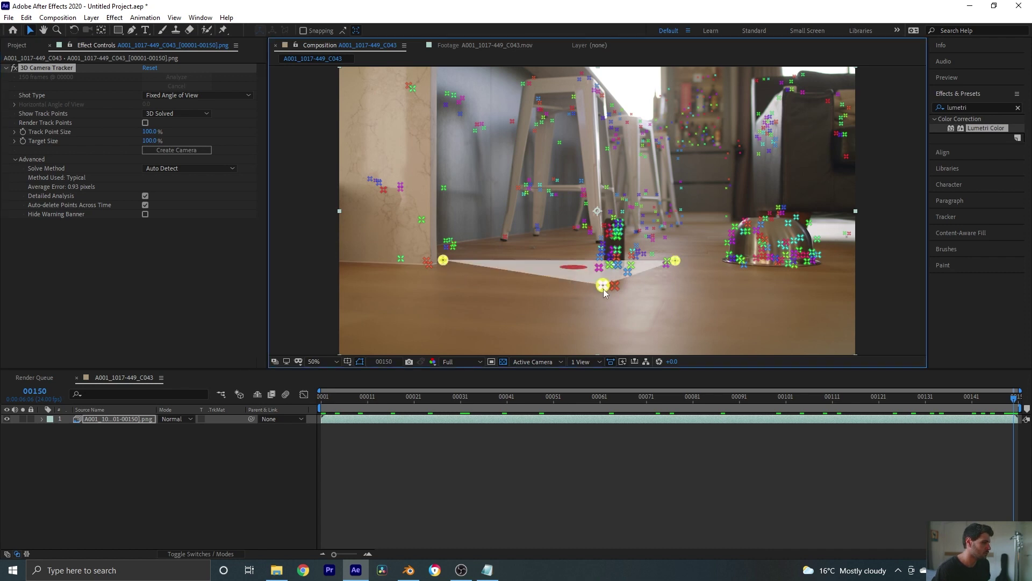
{"action": "left_click", "coordinate": [616, 288], "text": "shift"}
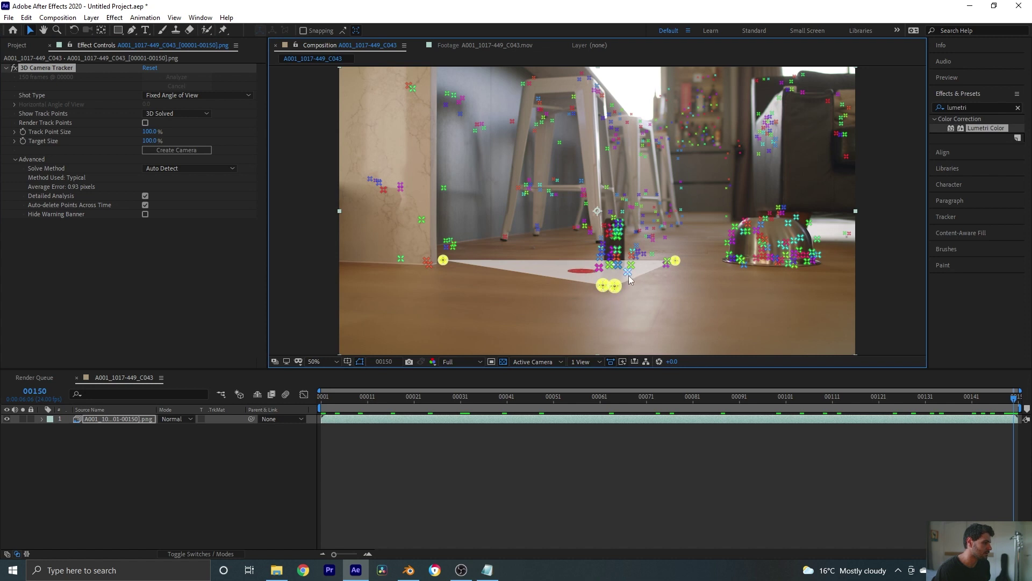
{"action": "left_click", "coordinate": [628, 274], "text": "shift"}
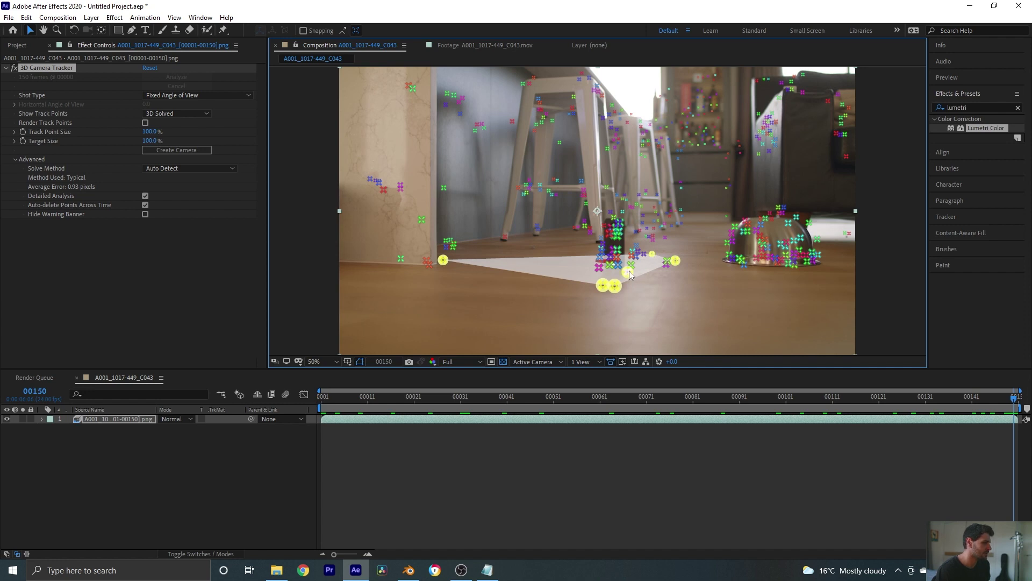
Set the four floor points as ground plane and origin, then create Track Solid 1 and a camera.
{"action": "right_click", "coordinate": [589, 263]}
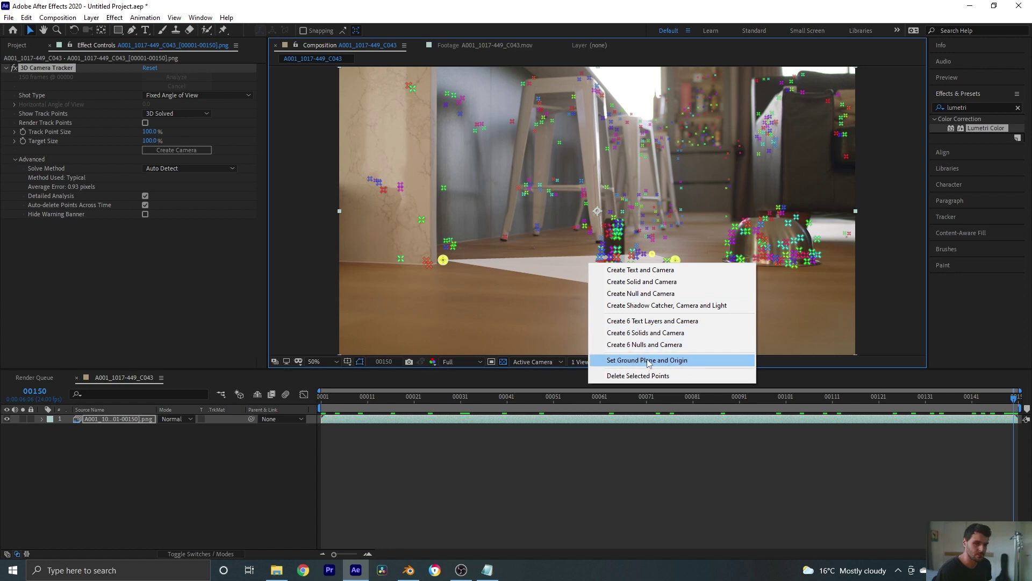
{"action": "left_click", "coordinate": [680, 360]}
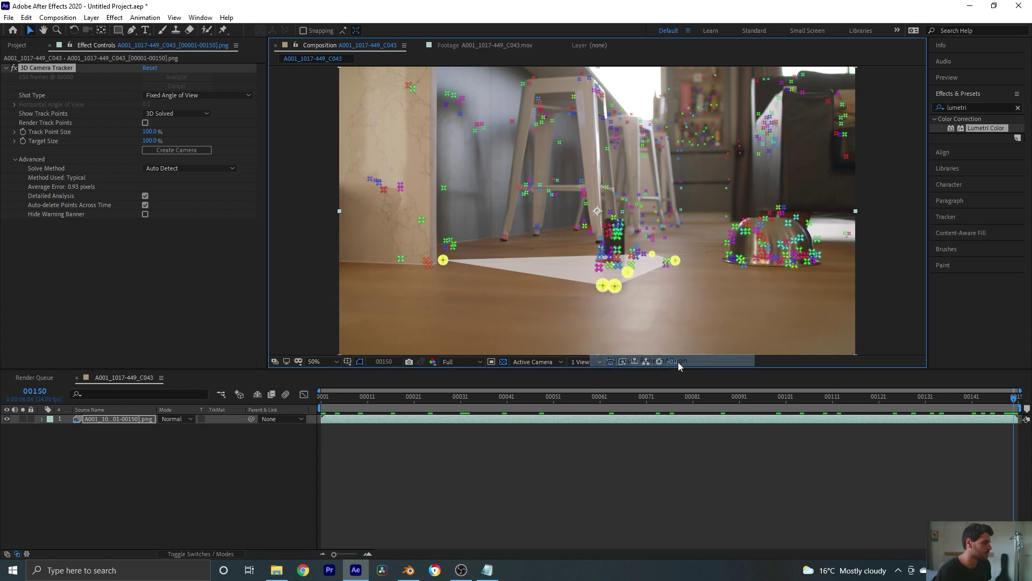
{"action": "right_click", "coordinate": [579, 267]}
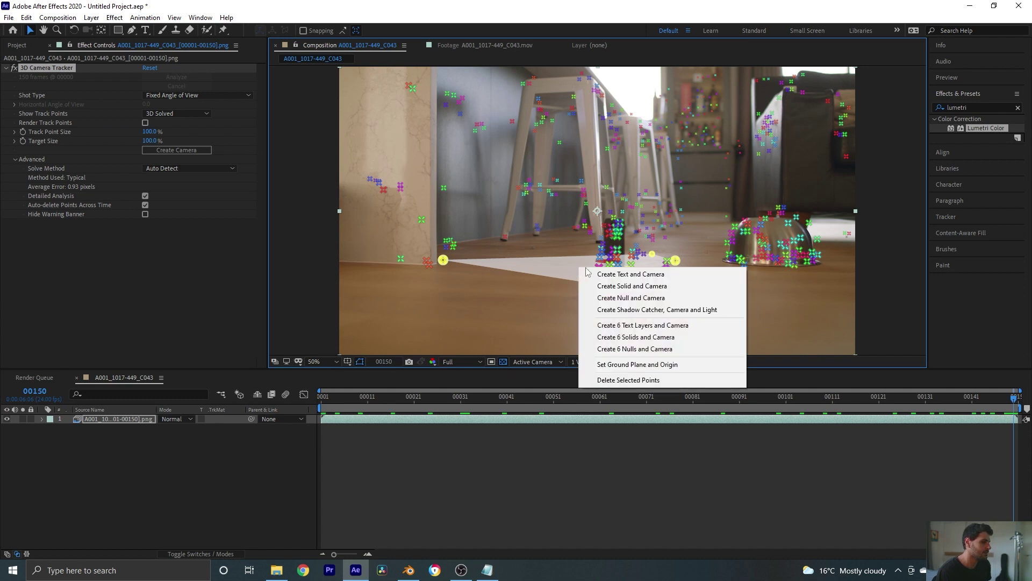
{"action": "left_click", "coordinate": [651, 286]}
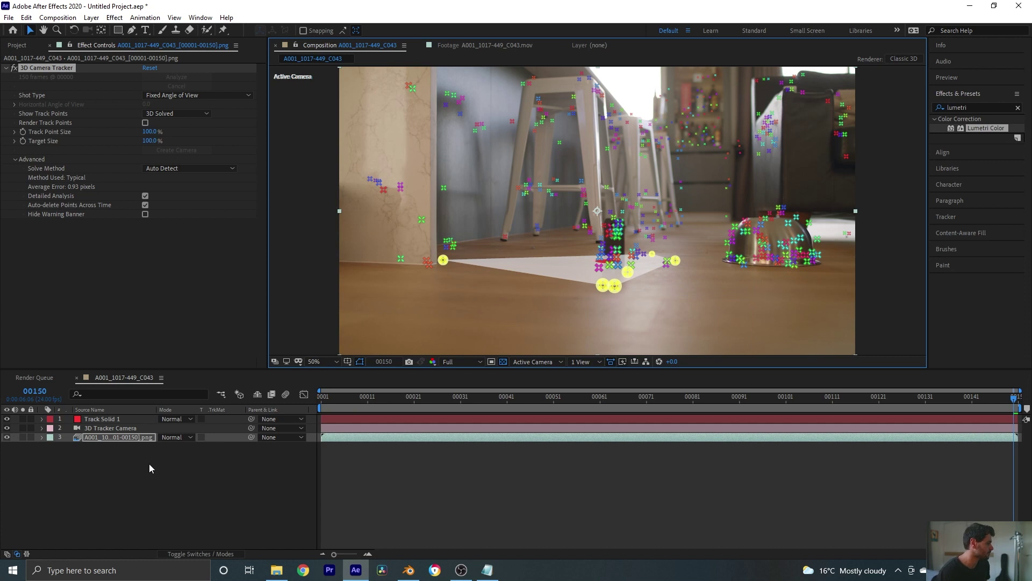
{"action": "left_click", "coordinate": [104, 418]}
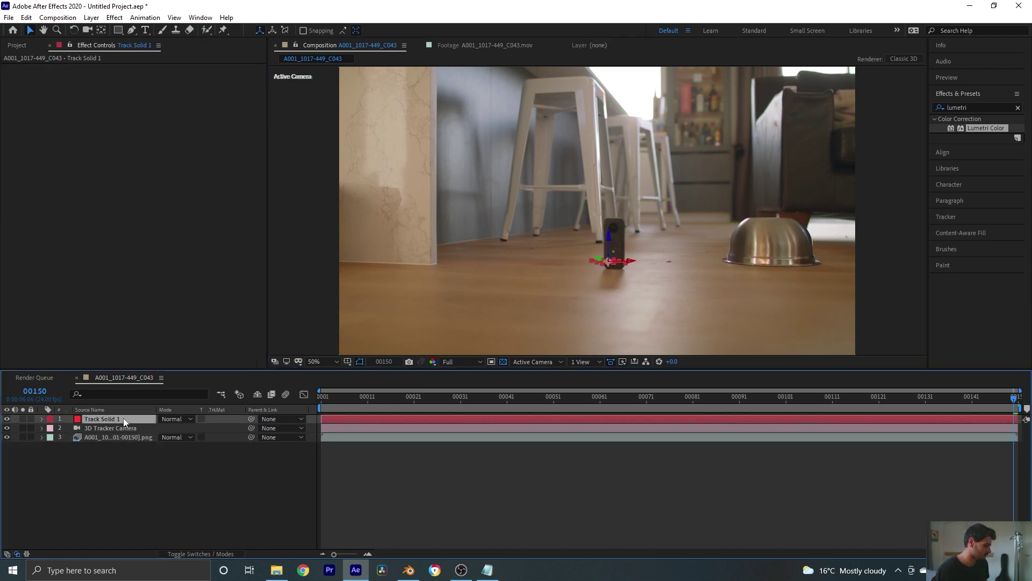
Scale Track Solid 1 to 1292%, rotate it 37° on Z, and preview it with the footage.
{"action": "key", "text": "s"}
{"action": "left_click_drag", "start_coordinate": [177, 428], "coordinate": [883, 465]}
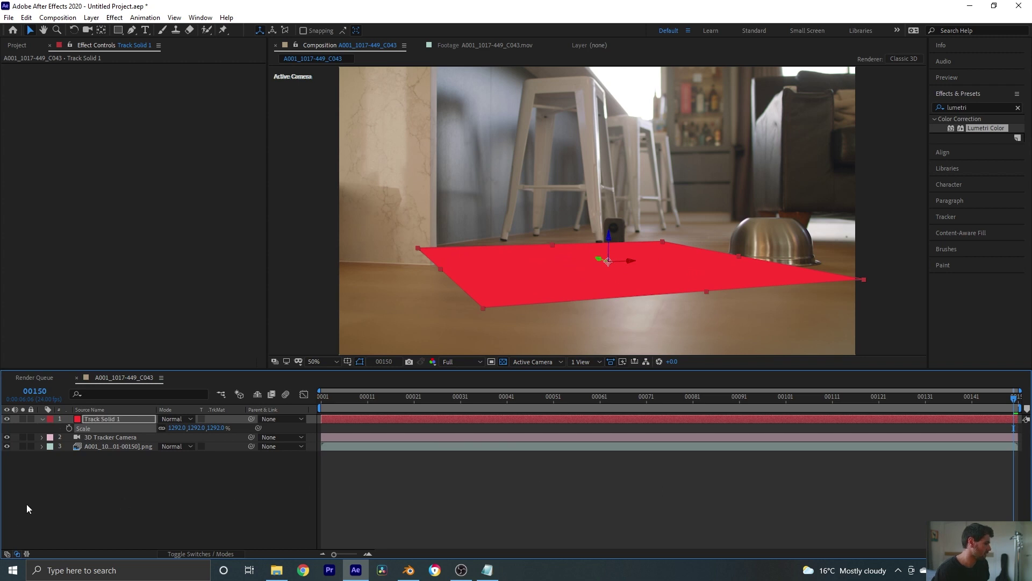
{"action": "key", "text": "r"}
{"action": "left_click_drag", "start_coordinate": [179, 455], "coordinate": [194, 513]}
{"action": "left_click", "coordinate": [224, 491]}
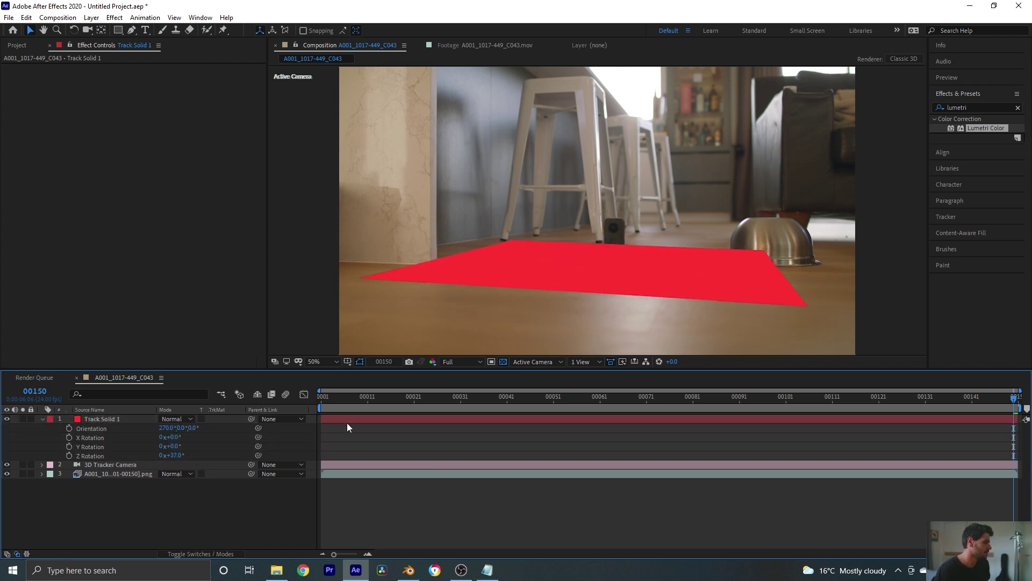
{"action": "key", "text": "space"}
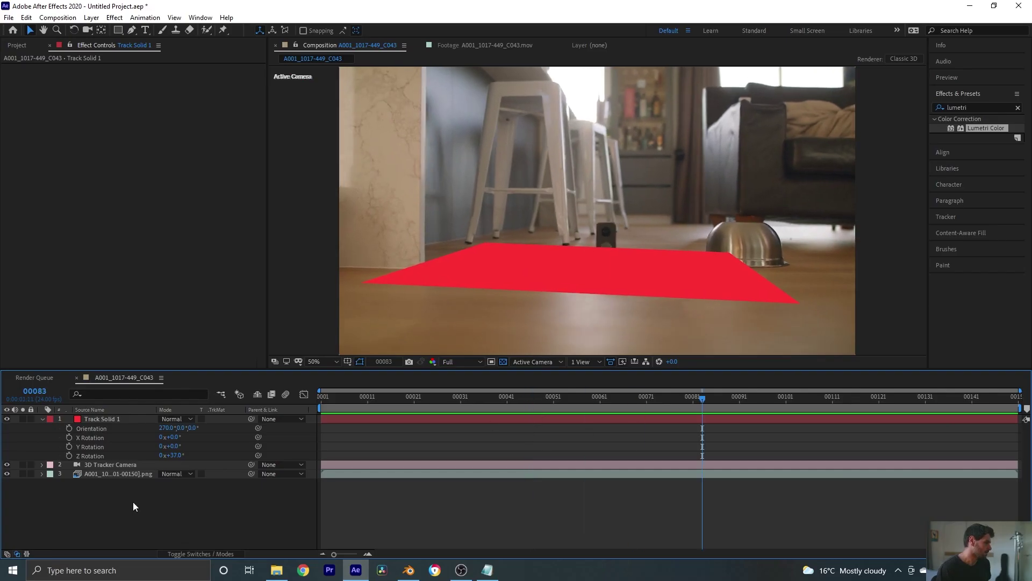
{"action": "left_click", "coordinate": [42, 420]}
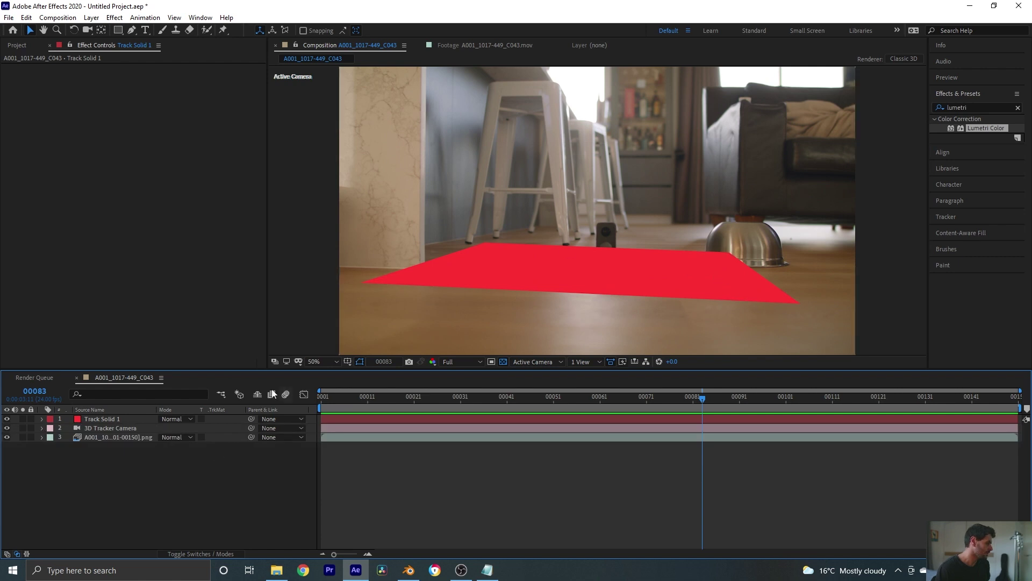
Create a green track solid from three track points on the metal bowl and preview playback.
{"action": "left_click", "coordinate": [106, 436]}
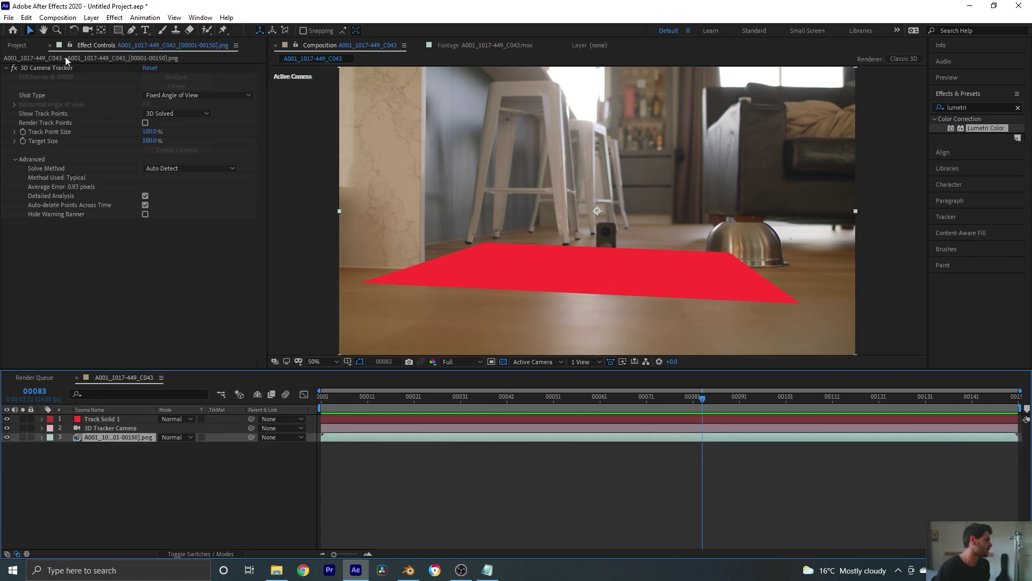
{"action": "left_click", "coordinate": [56, 67]}
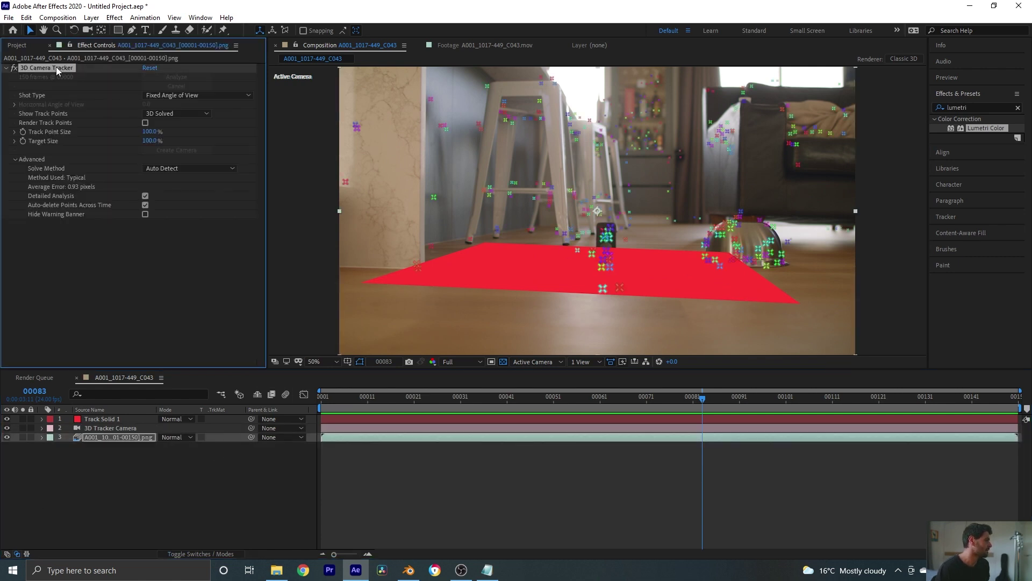
{"action": "left_click", "coordinate": [732, 229]}
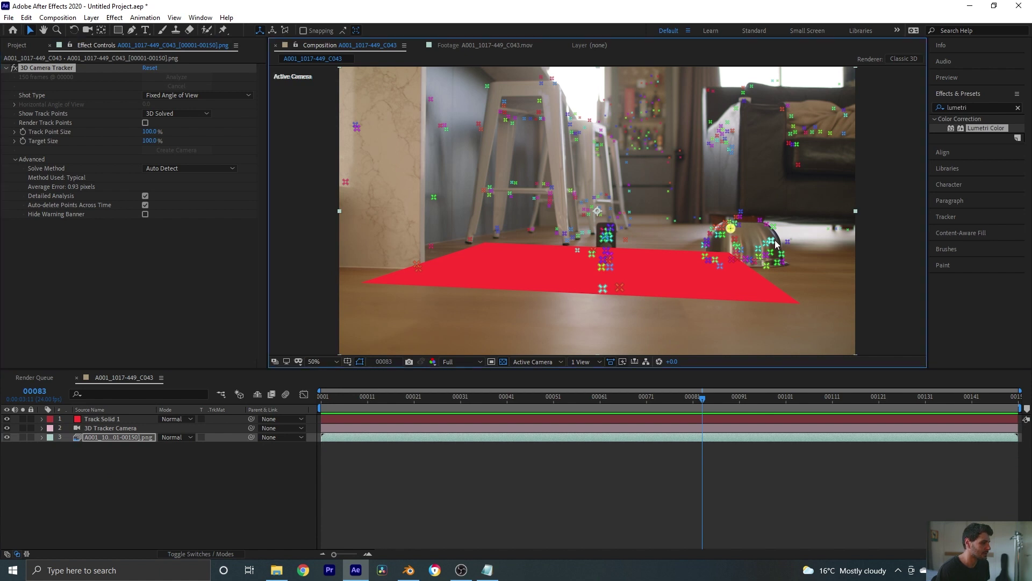
{"action": "left_click", "coordinate": [772, 241], "text": "shift"}
{"action": "left_click", "coordinate": [742, 251], "text": "shift"}
{"action": "right_click", "coordinate": [752, 243]}
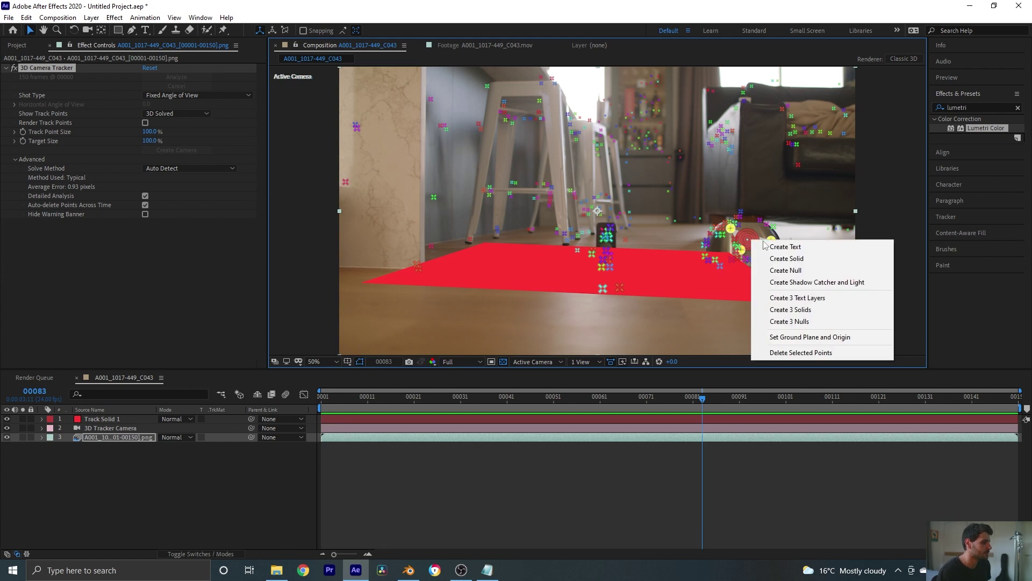
{"action": "left_click", "coordinate": [792, 261]}
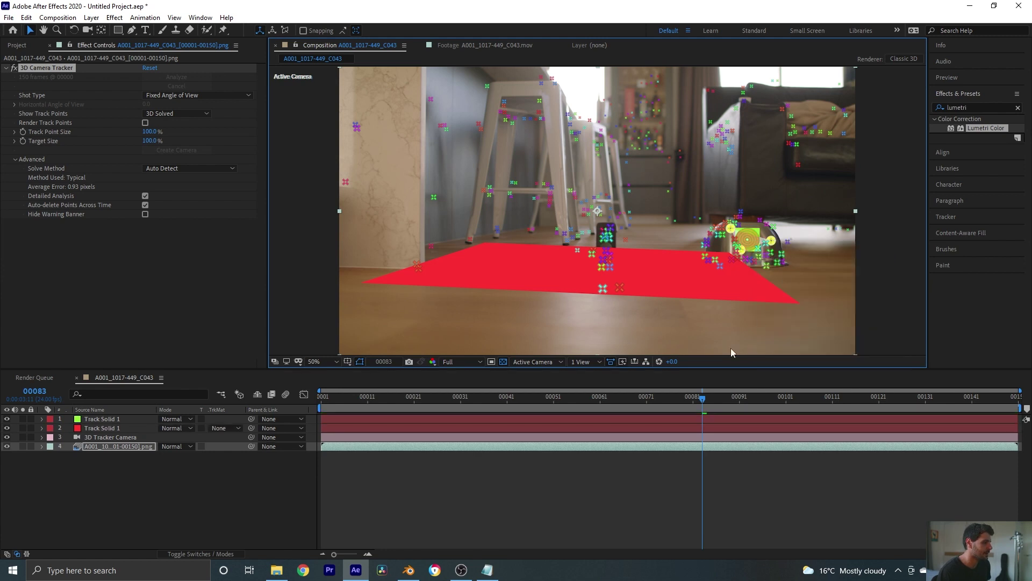
{"action": "left_click", "coordinate": [188, 502]}
{"action": "key", "text": "space"}
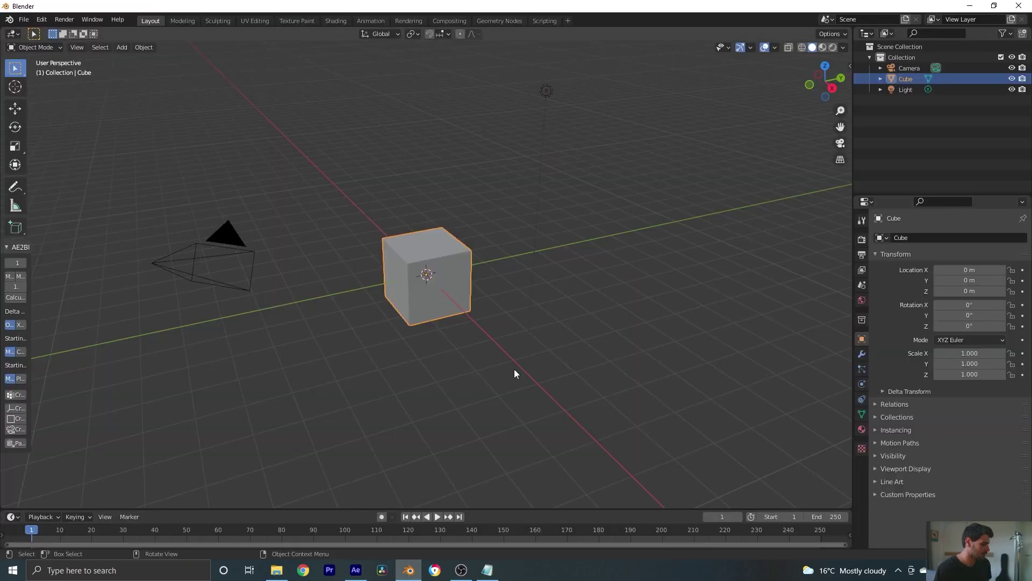
Select all and delete Blender's default camera, light and cube.
{"action": "key", "text": "a"}
{"action": "key", "text": "Delete"}
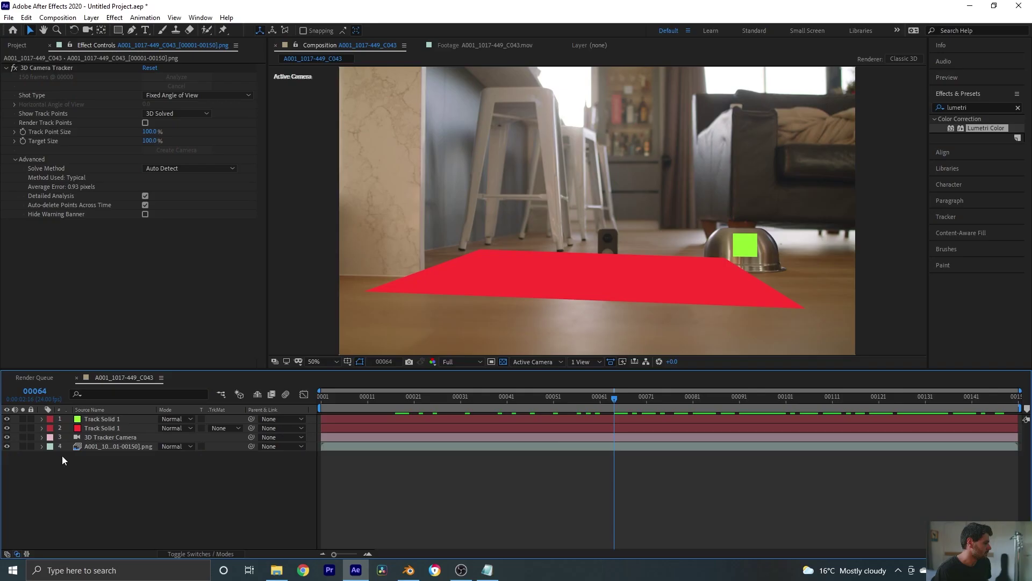
Select the 3D Tracker Camera's Position through Z Rotation keyframes and create Camera_Transform from them in Blender.
{"action": "left_click", "coordinate": [104, 438]}
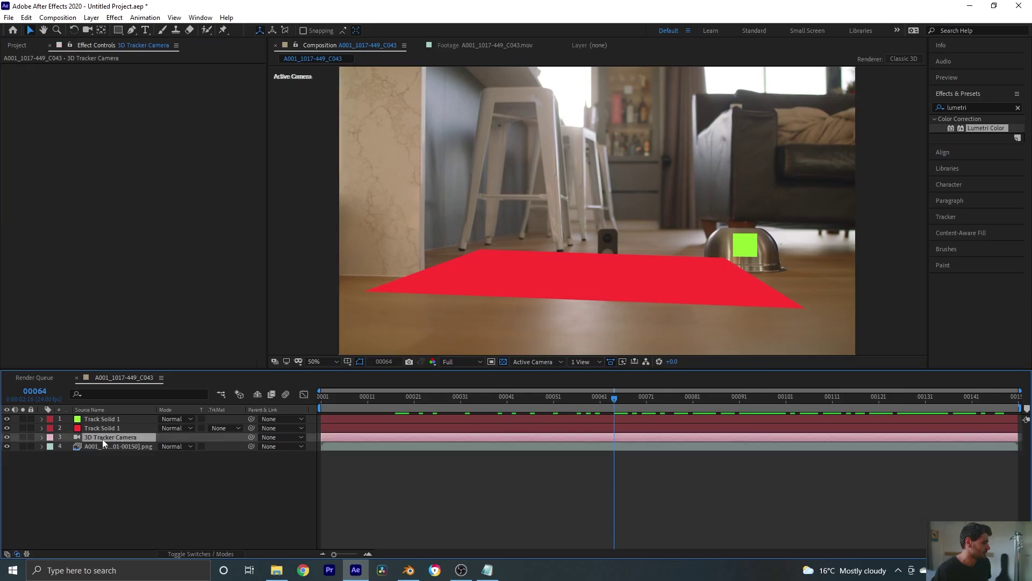
{"action": "left_click", "coordinate": [41, 437]}
{"action": "left_click", "coordinate": [51, 447]}
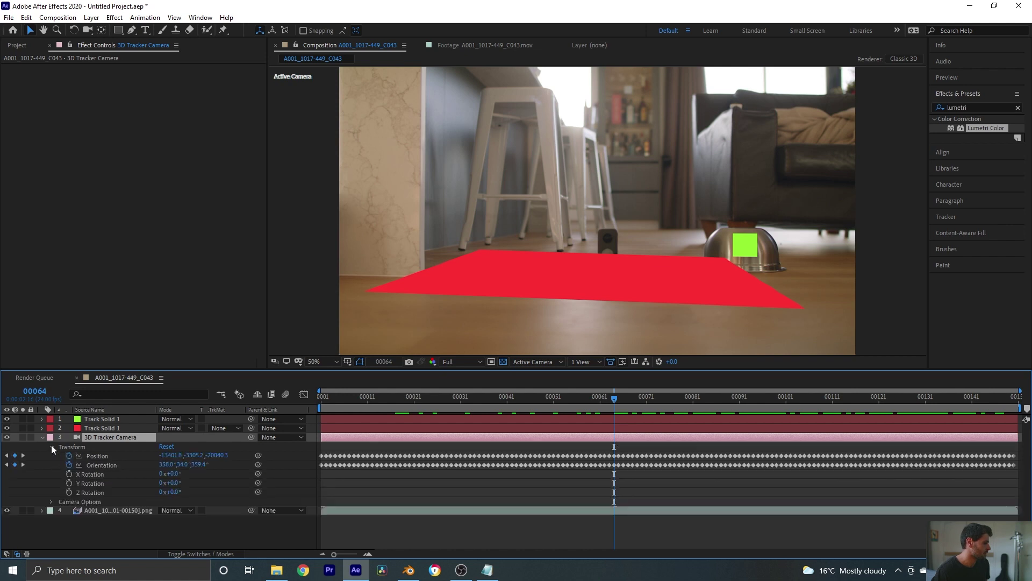
{"action": "left_click", "coordinate": [95, 456]}
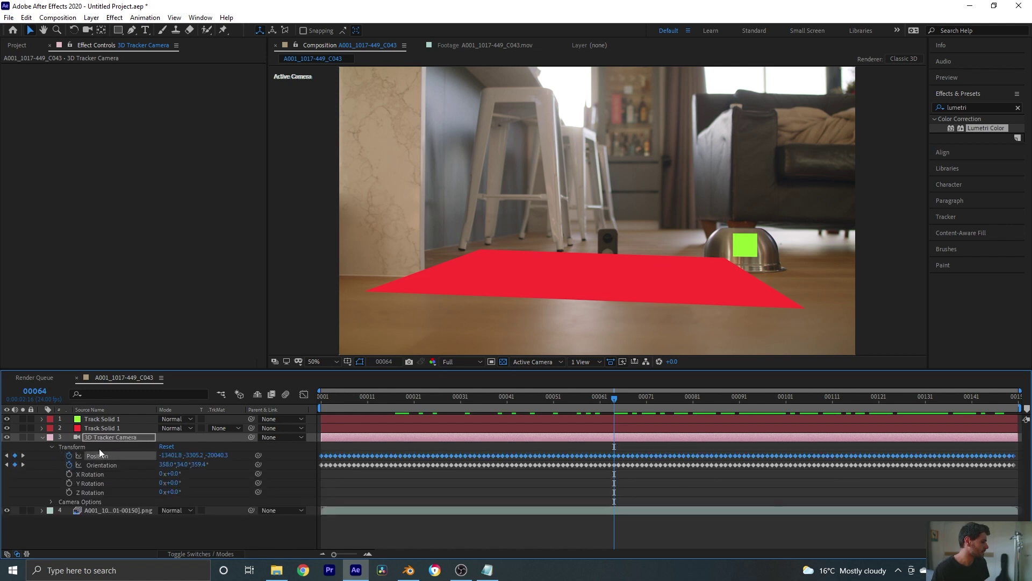
{"action": "left_click", "coordinate": [93, 491], "text": "shift"}
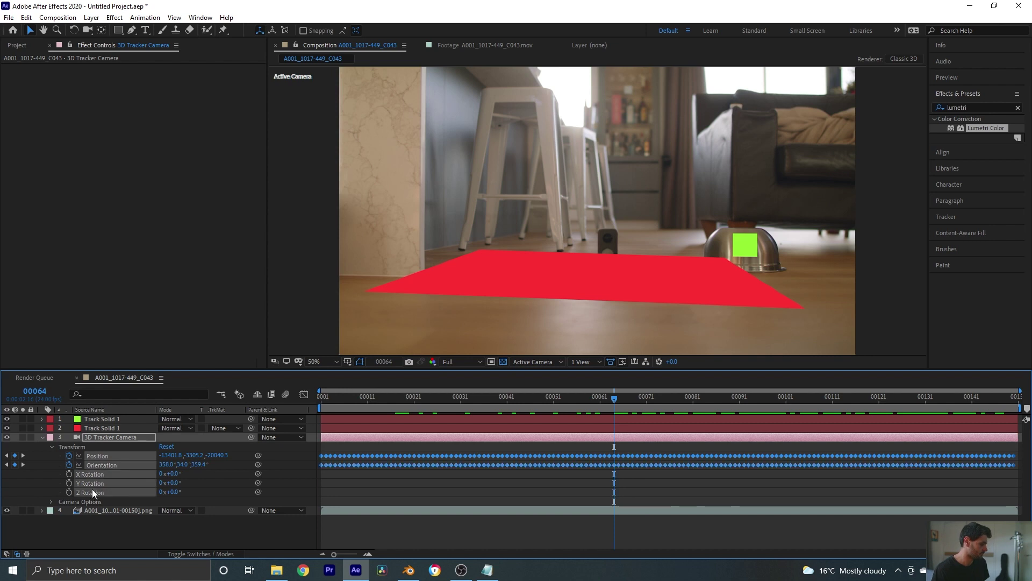
{"action": "left_click", "coordinate": [408, 570]}
{"action": "left_click", "coordinate": [72, 434]}
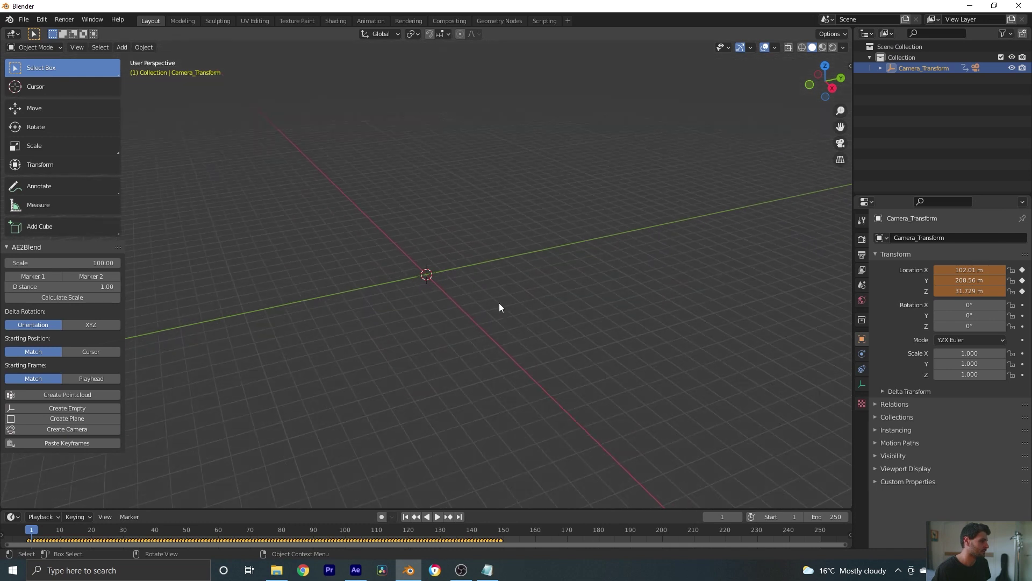
Play back Camera_Transform's tracked motion while orbiting the viewport, then stop playback.
{"action": "left_click_drag", "start_coordinate": [499, 303], "coordinate": [418, 276]}
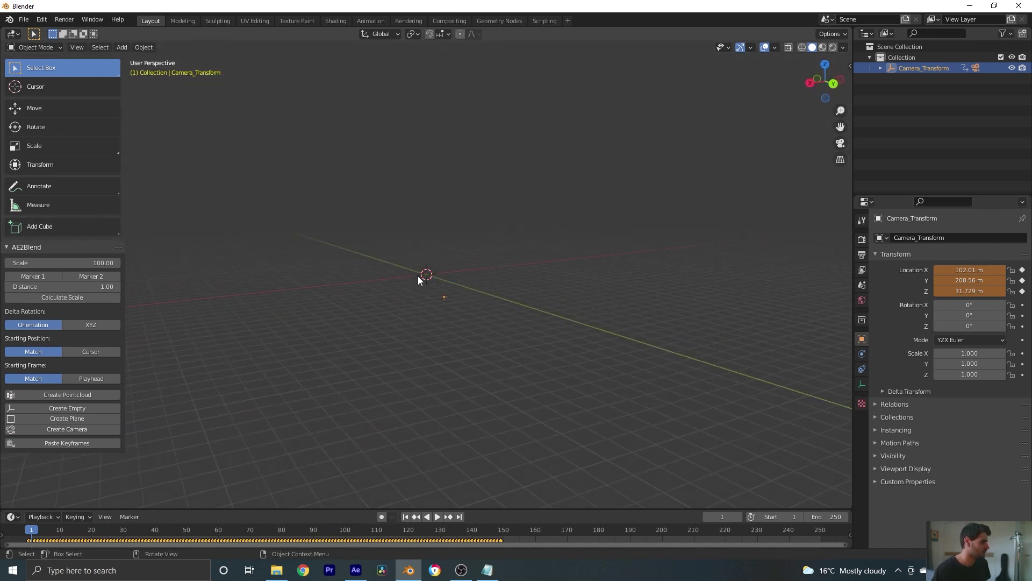
{"action": "key", "text": "space"}
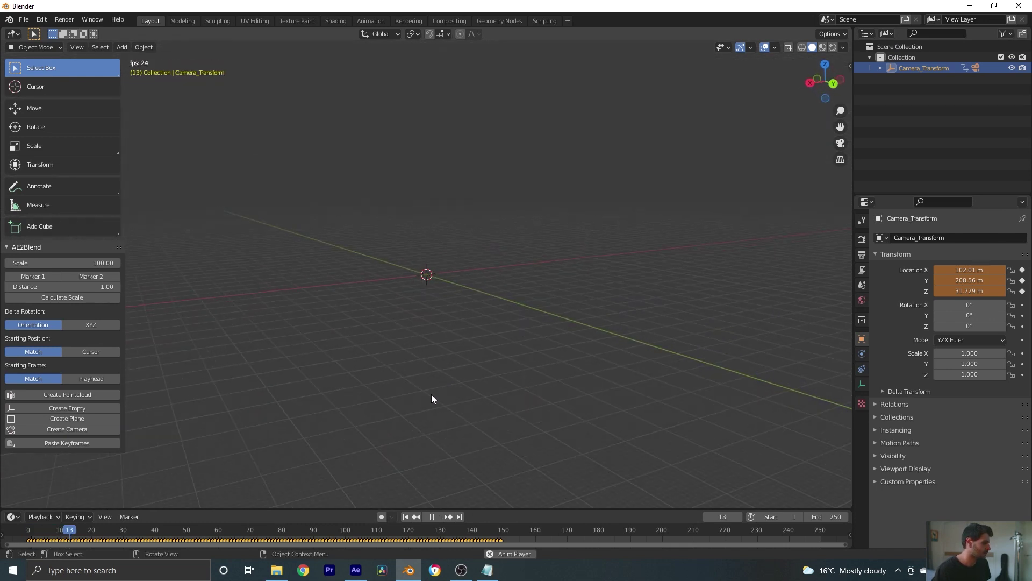
{"action": "left_click_drag", "start_coordinate": [431, 394], "coordinate": [448, 369]}
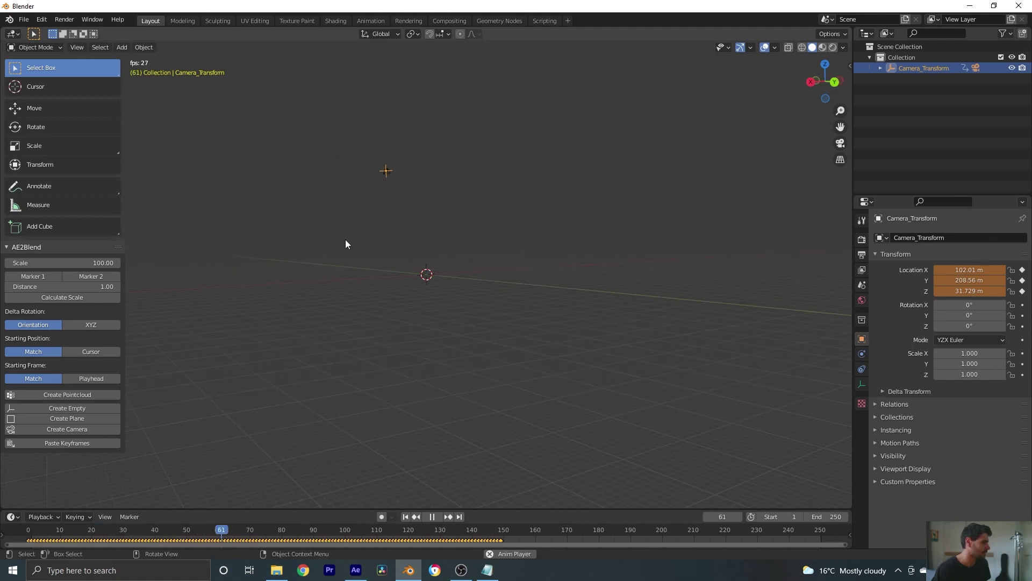
{"action": "left_click_drag", "start_coordinate": [345, 237], "coordinate": [344, 243]}
{"action": "key", "text": "space"}
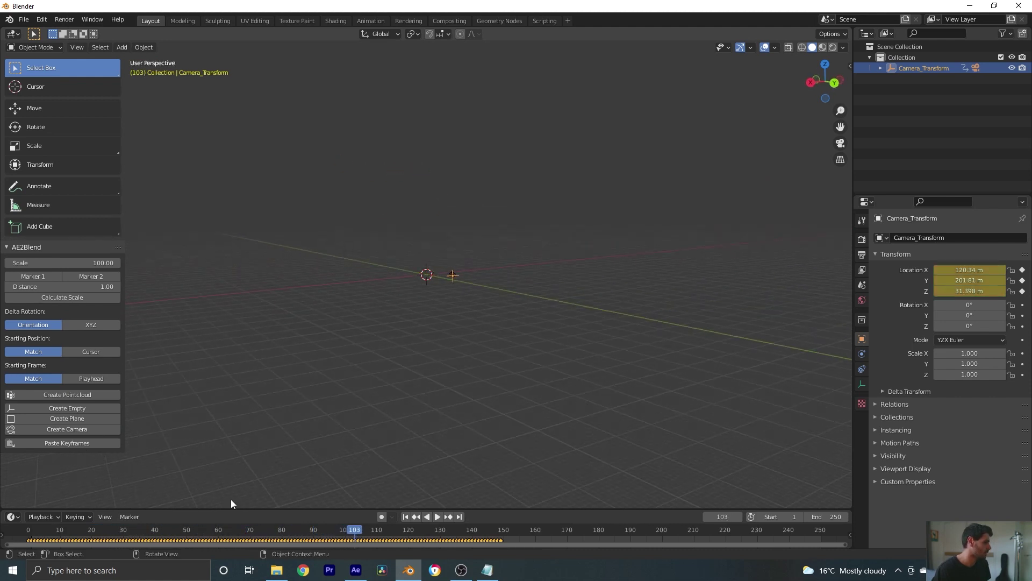
Select the red solid's Anchor Point through Z Rotation and create Plane_Transform from it in Blender.
{"action": "mouse_move", "coordinate": [362, 574]}
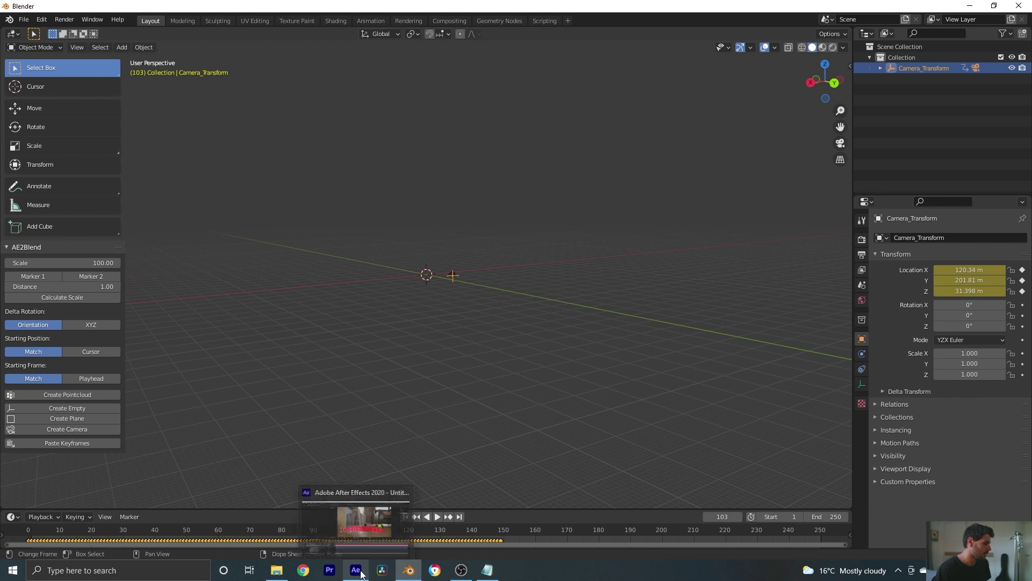
{"action": "left_click", "coordinate": [356, 525]}
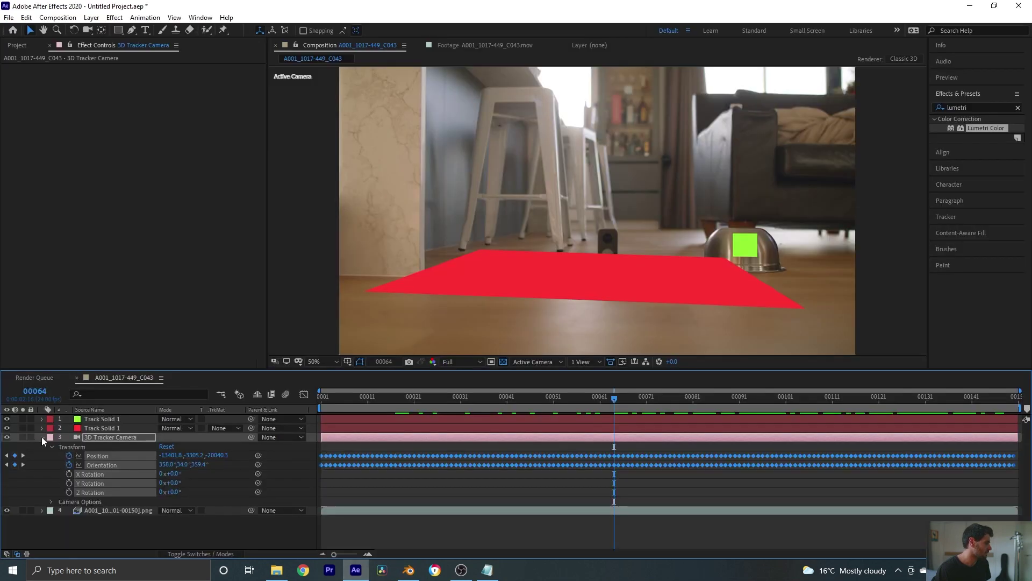
{"action": "left_click", "coordinate": [41, 437]}
{"action": "left_click", "coordinate": [40, 426]}
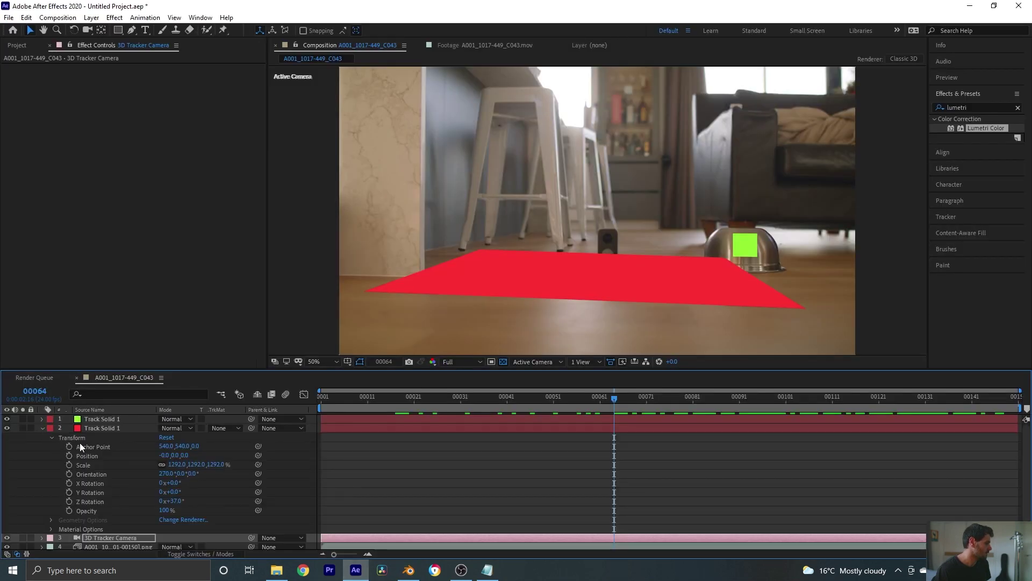
{"action": "left_click", "coordinate": [81, 446]}
{"action": "left_click", "coordinate": [96, 503], "text": "shift"}
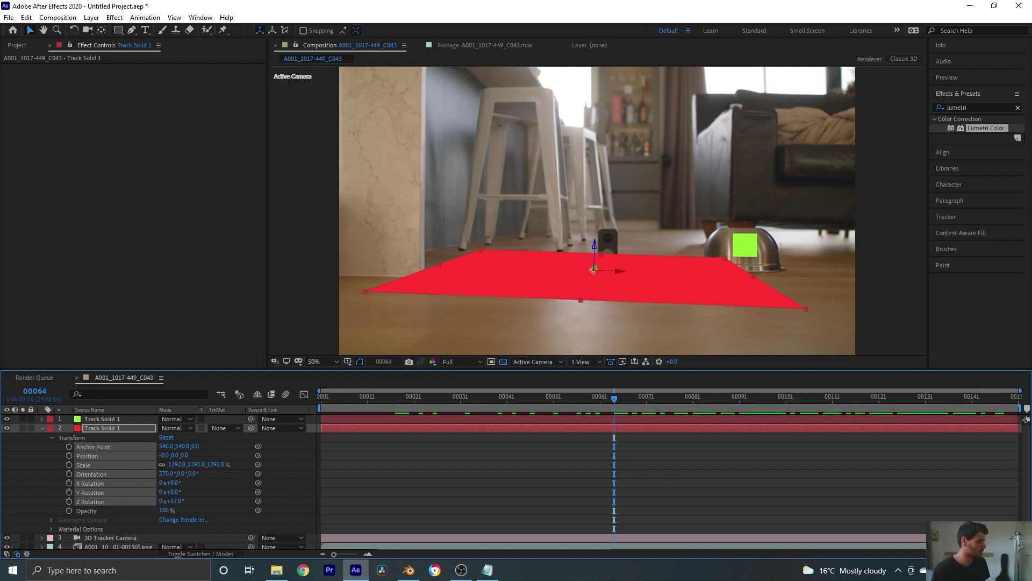
{"action": "left_click", "coordinate": [408, 570]}
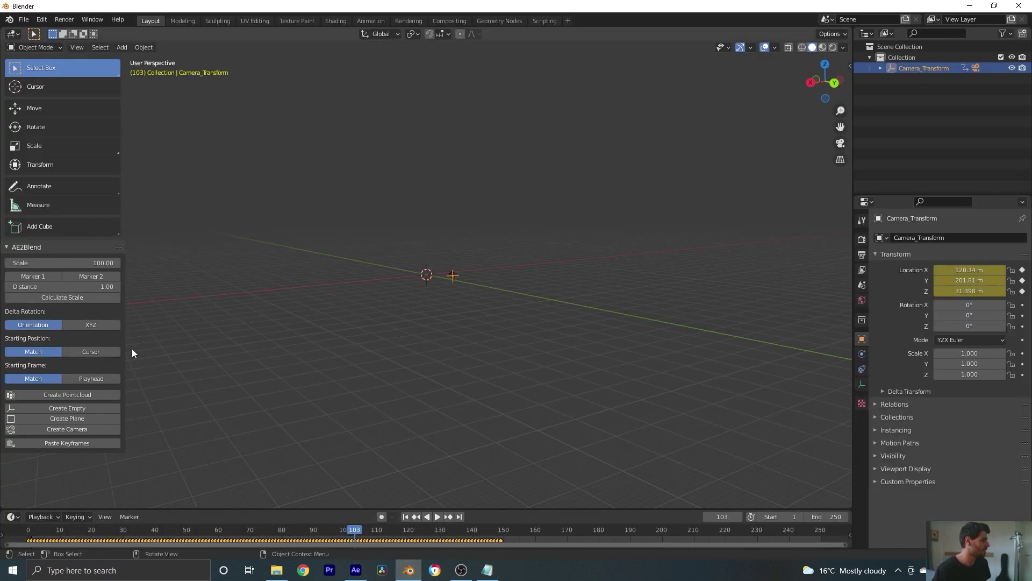
{"action": "left_click", "coordinate": [67, 420]}
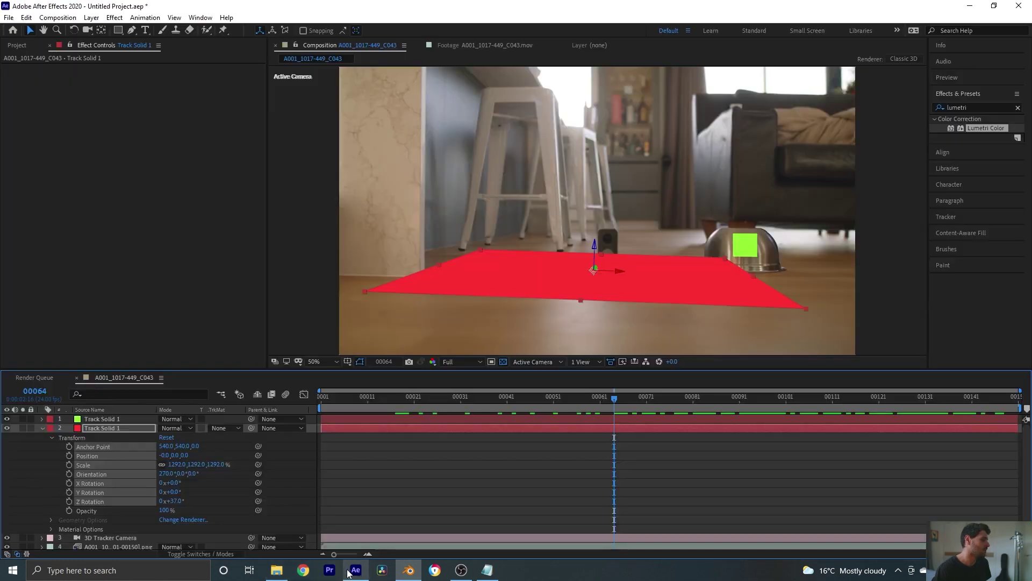
Select the green Track Solid 1's Anchor Point through Z Rotation properties and return to Blender.
{"action": "left_click", "coordinate": [355, 570]}
{"action": "left_click", "coordinate": [42, 418]}
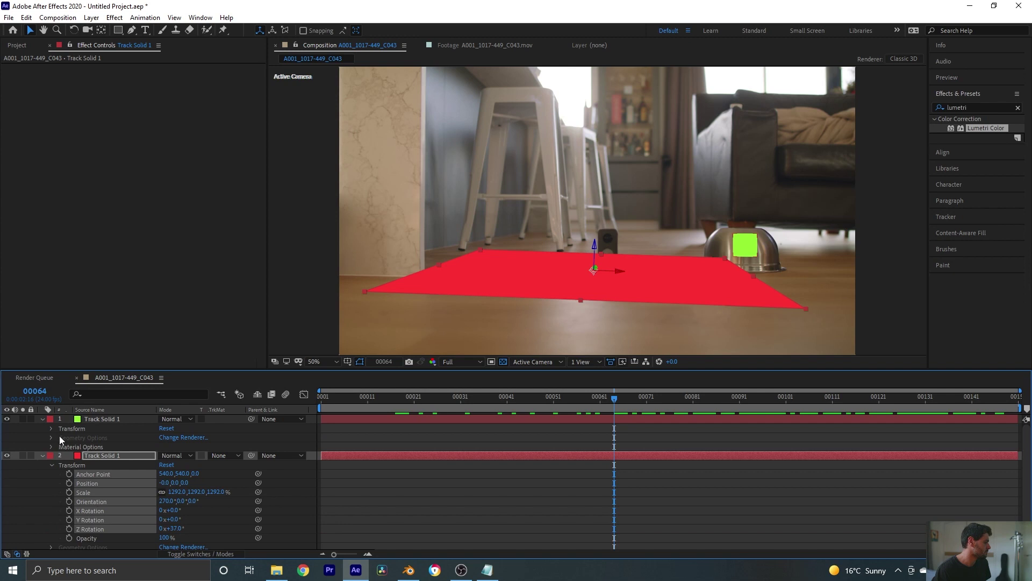
{"action": "left_click", "coordinate": [97, 437]}
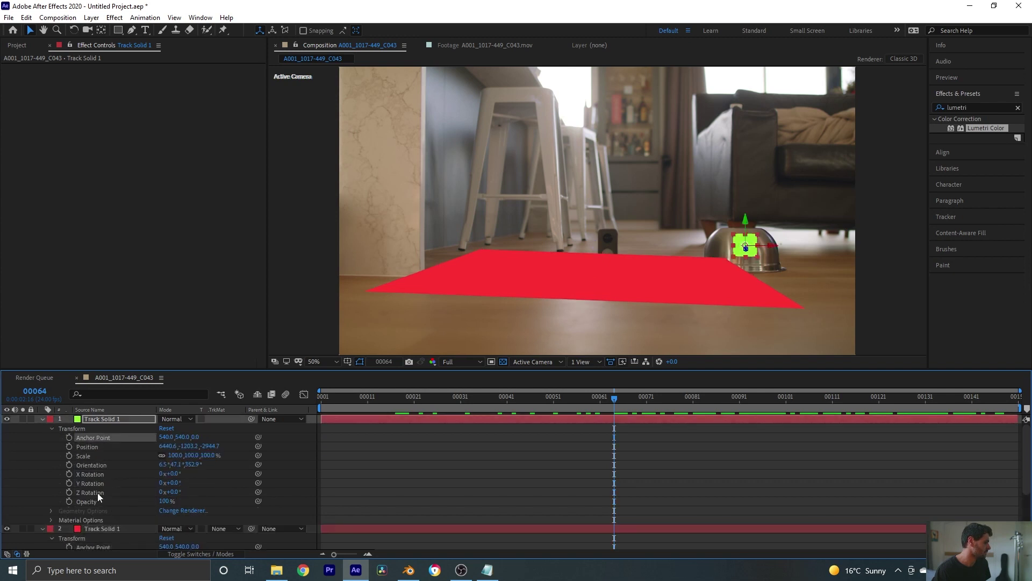
{"action": "left_click", "coordinate": [98, 492], "text": "shift"}
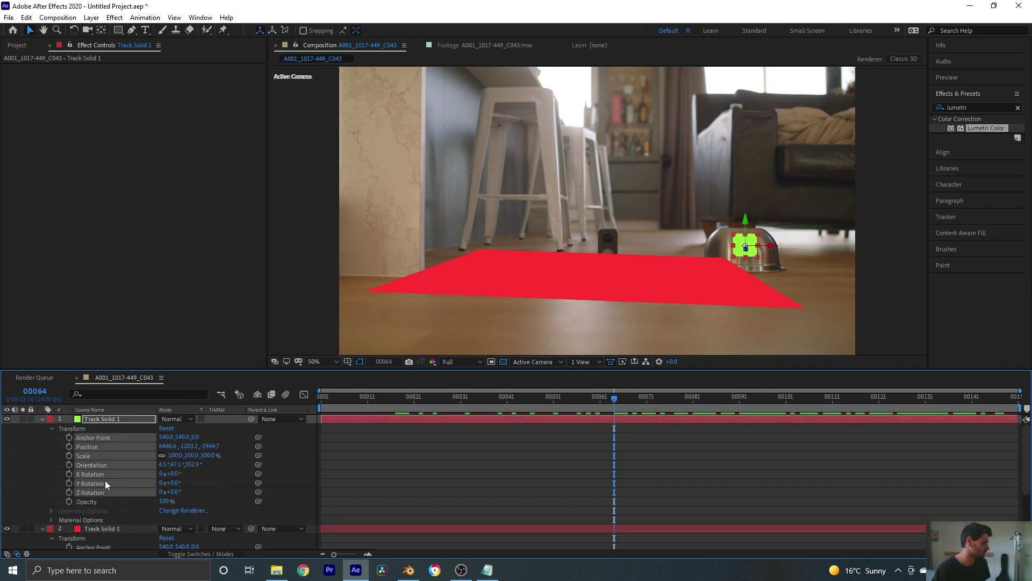
{"action": "left_click", "coordinate": [408, 570]}
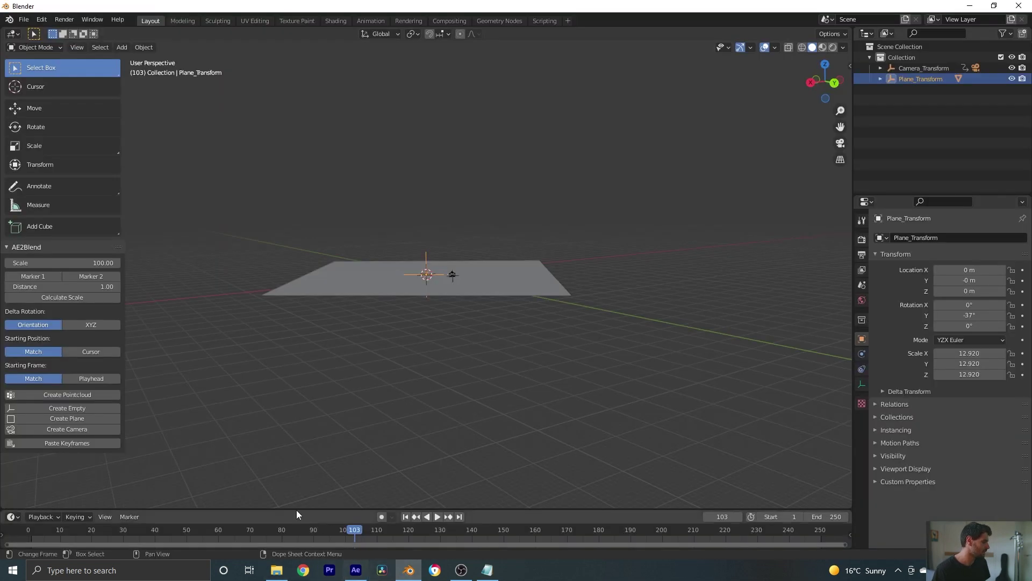
Create Plane_Transform.001 from the green solid data and play it through the camera view.
{"action": "left_click", "coordinate": [71, 418]}
{"action": "key", "text": "KP_0"}
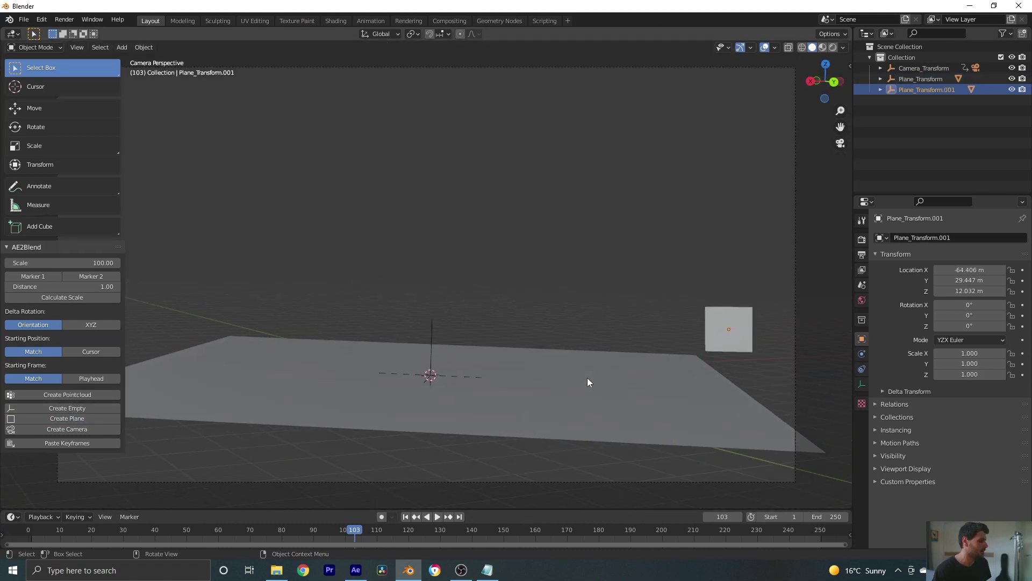
{"action": "key", "text": "space"}
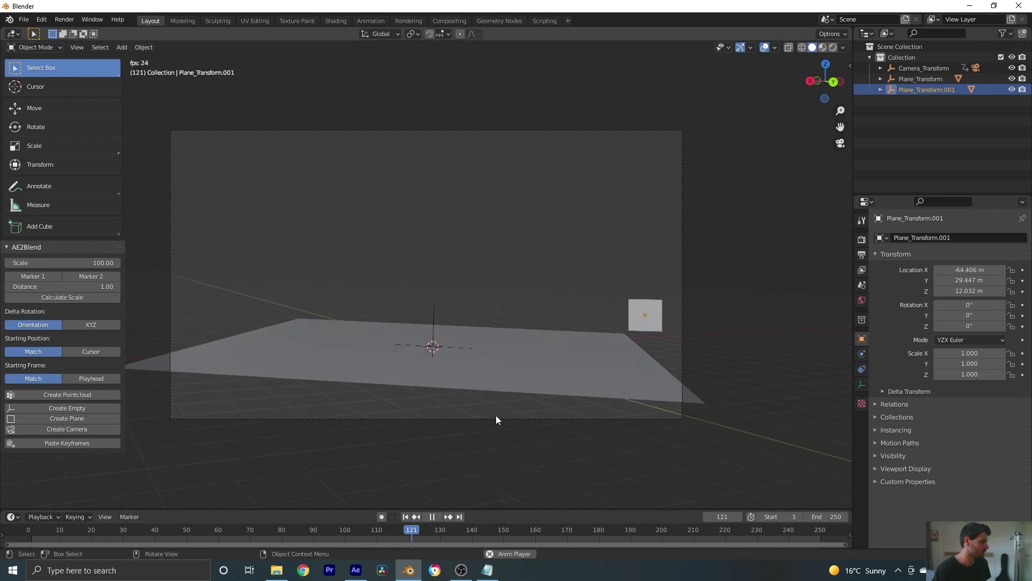
{"action": "key", "text": "space"}
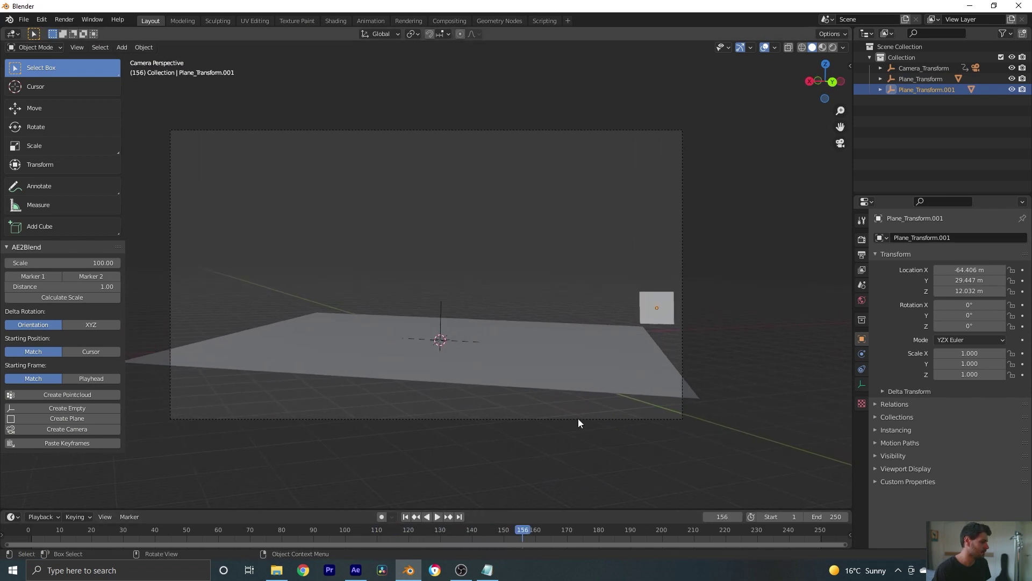
Set the scene end frame to 150 and scrub back to frame 30.
{"action": "left_click", "coordinate": [831, 520]}
{"action": "type", "text": "150"}
{"action": "key", "text": "Return"}
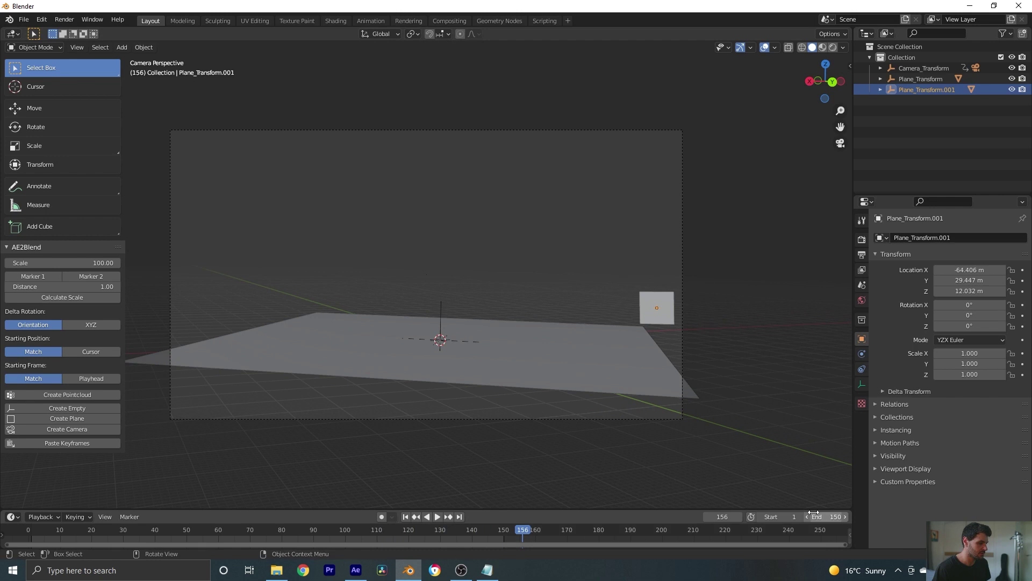
{"action": "left_click_drag", "start_coordinate": [515, 532], "coordinate": [127, 552]}
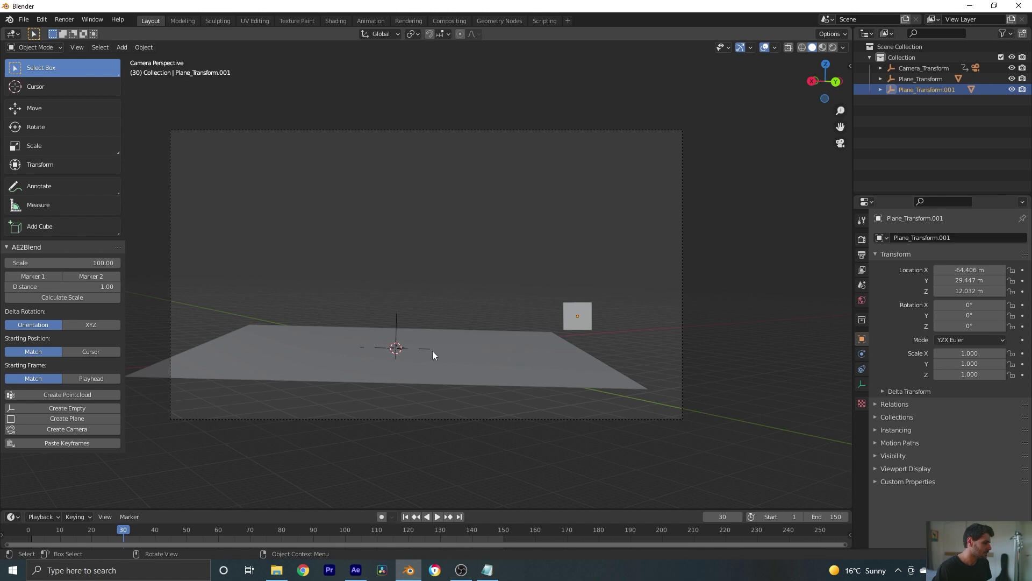
Unparent the ground plane with Clear and Keep Transformation.
{"action": "left_click", "coordinate": [426, 338]}
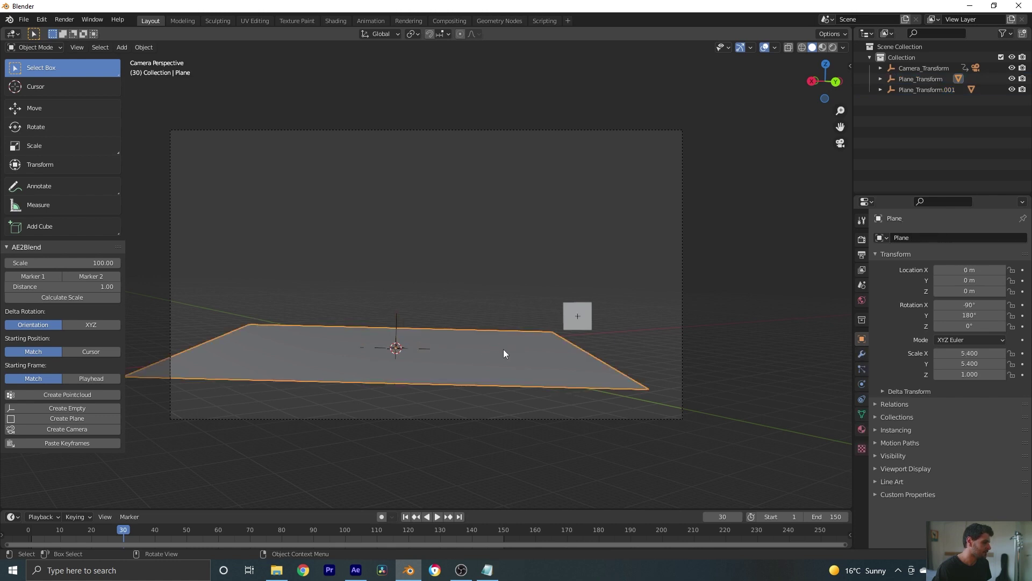
{"action": "key", "text": "alt+p"}
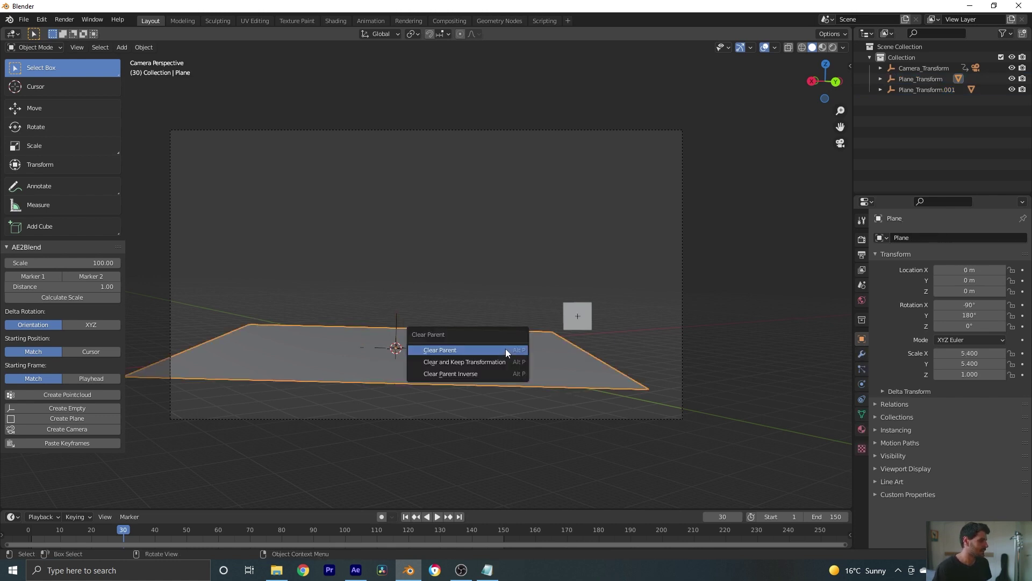
{"action": "left_click", "coordinate": [499, 362]}
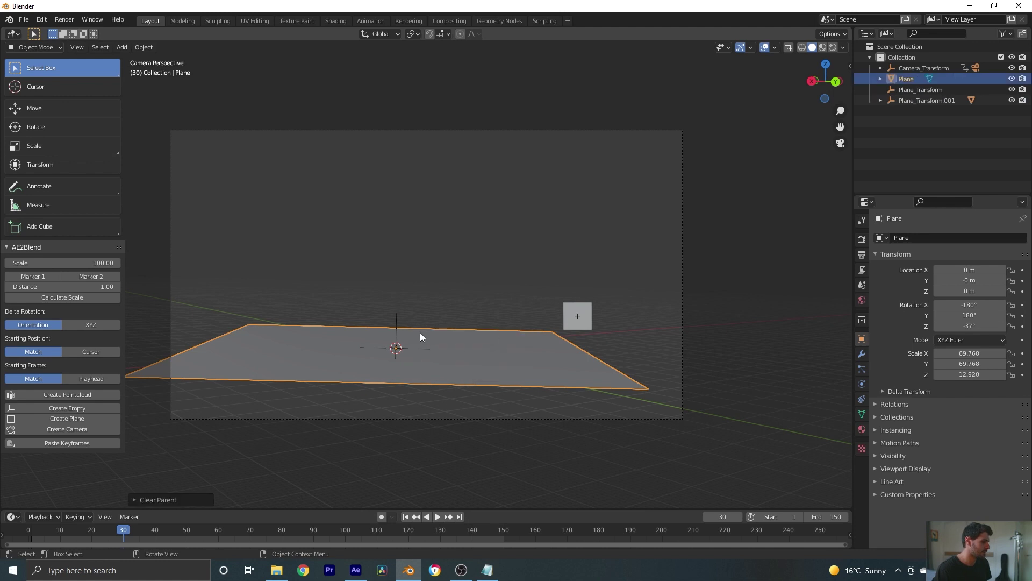
Delete the Plane_Transform empty and the small Plane.001.
{"action": "left_click", "coordinate": [397, 318]}
{"action": "key", "text": "x"}
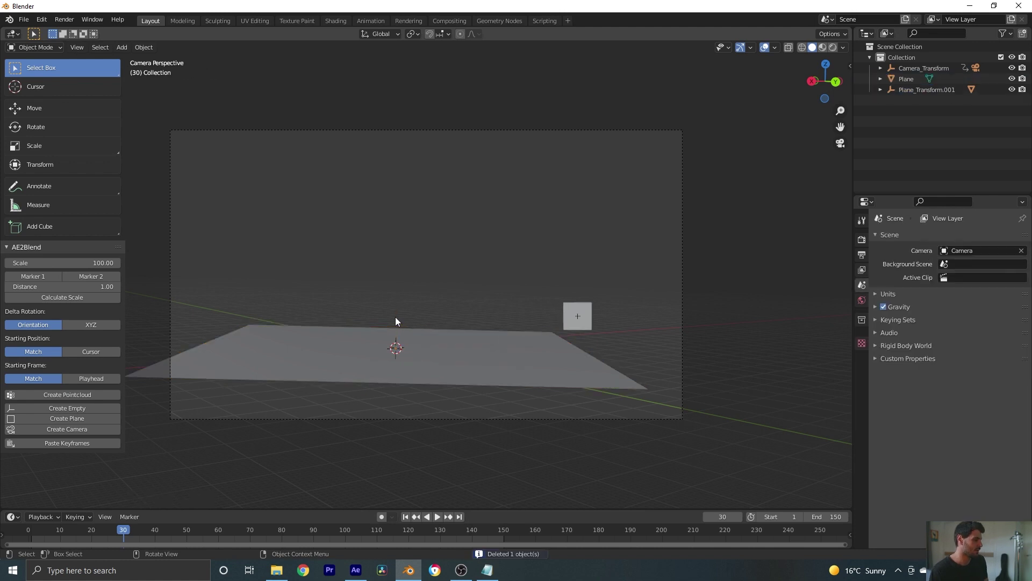
{"action": "left_click", "coordinate": [585, 317]}
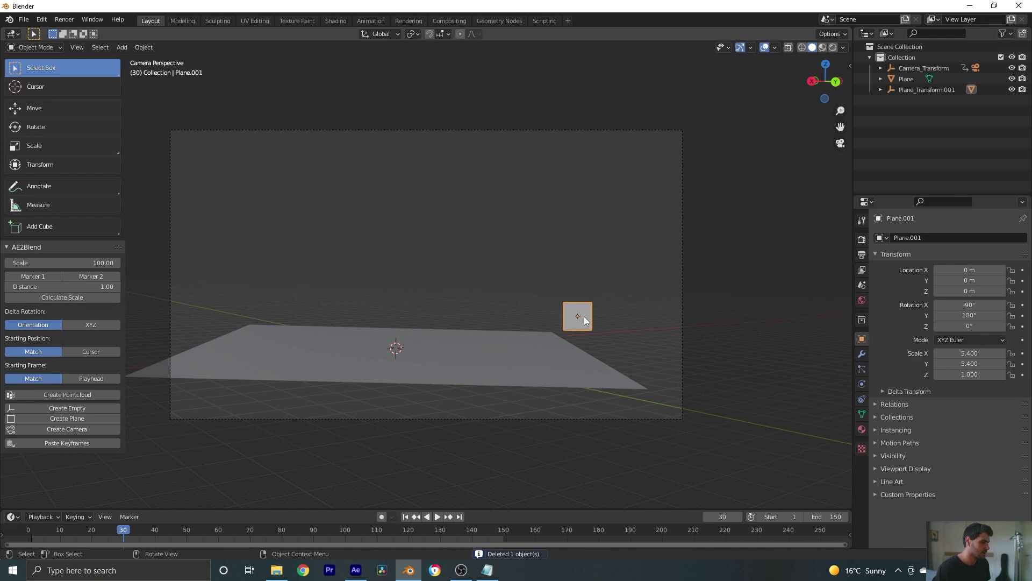
{"action": "key", "text": "Delete"}
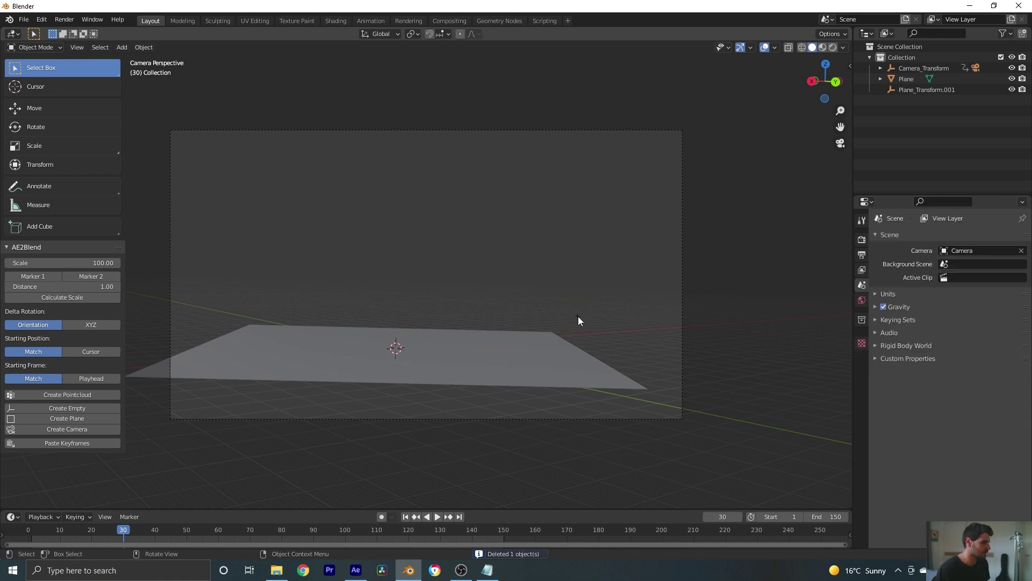
Scale Plane_Transform.001 up to about 15.8.
{"action": "left_click", "coordinate": [578, 317]}
{"action": "key", "text": "s"}
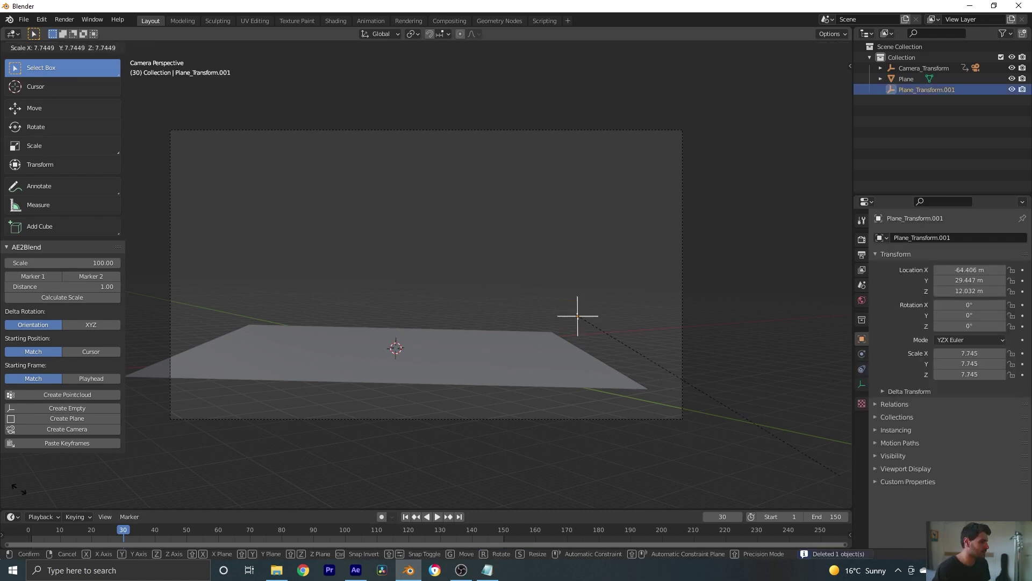
{"action": "left_click", "coordinate": [214, 194]}
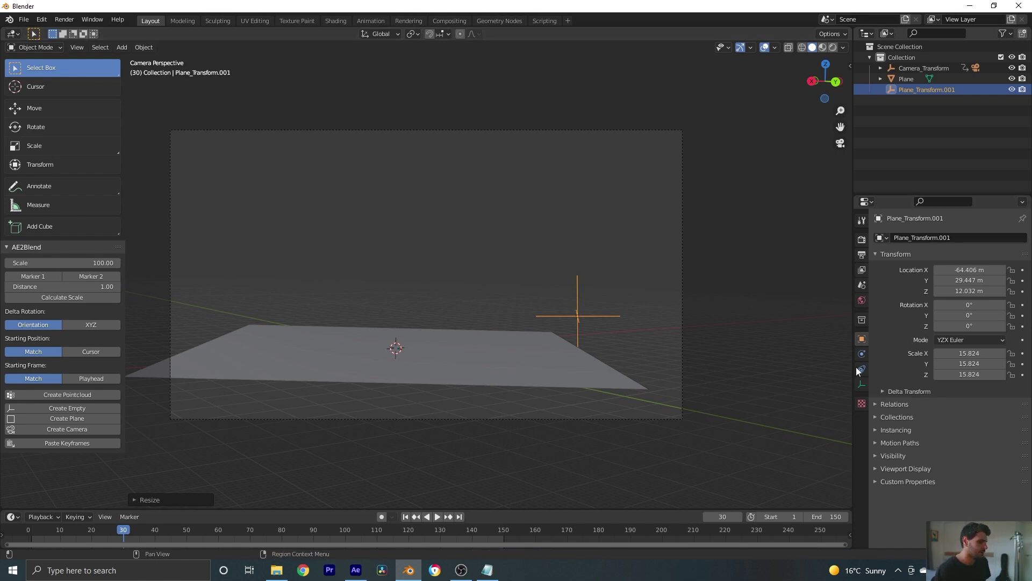
Select the camera and add a movie clip background image in its settings.
{"action": "left_click", "coordinate": [881, 68]}
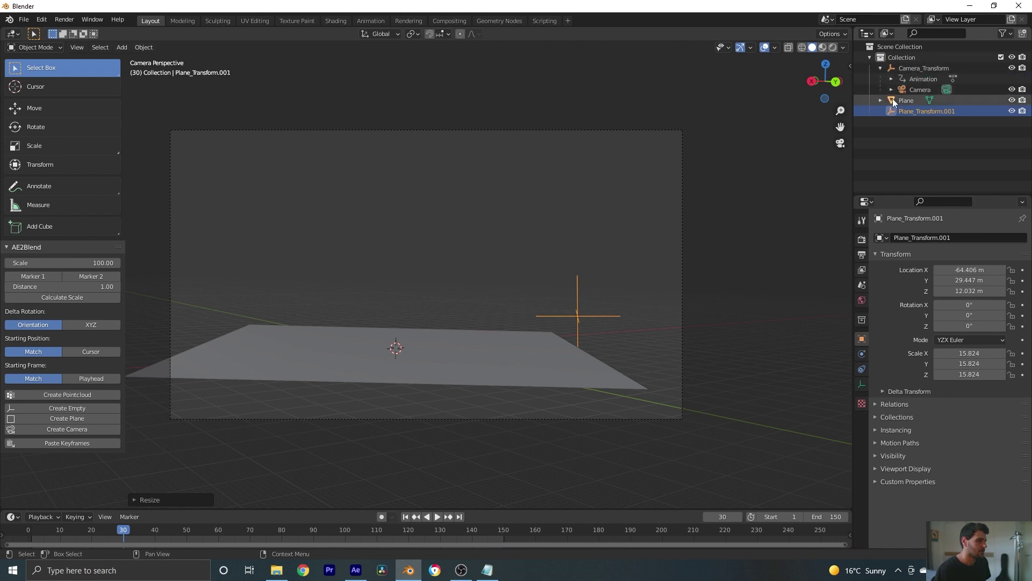
{"action": "left_click", "coordinate": [918, 90]}
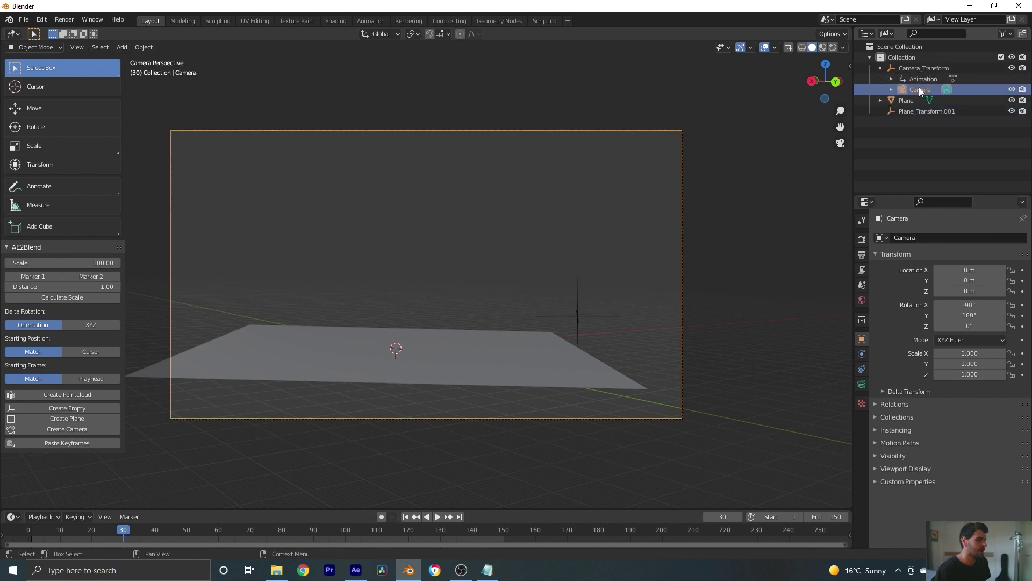
{"action": "left_click", "coordinate": [862, 383]}
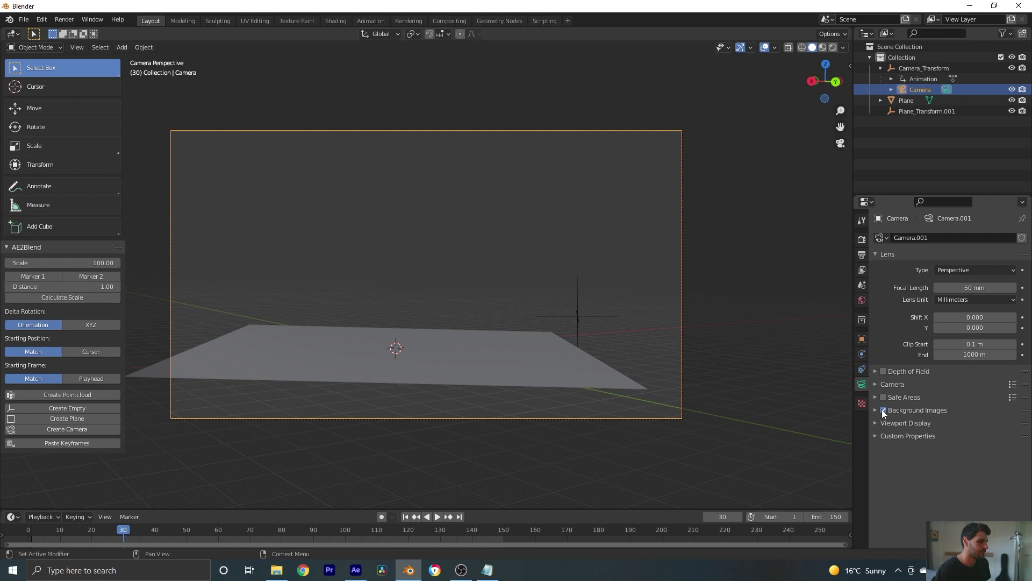
{"action": "left_click", "coordinate": [883, 409]}
{"action": "left_click", "coordinate": [876, 410]}
{"action": "left_click", "coordinate": [995, 426]}
{"action": "left_click", "coordinate": [998, 458]}
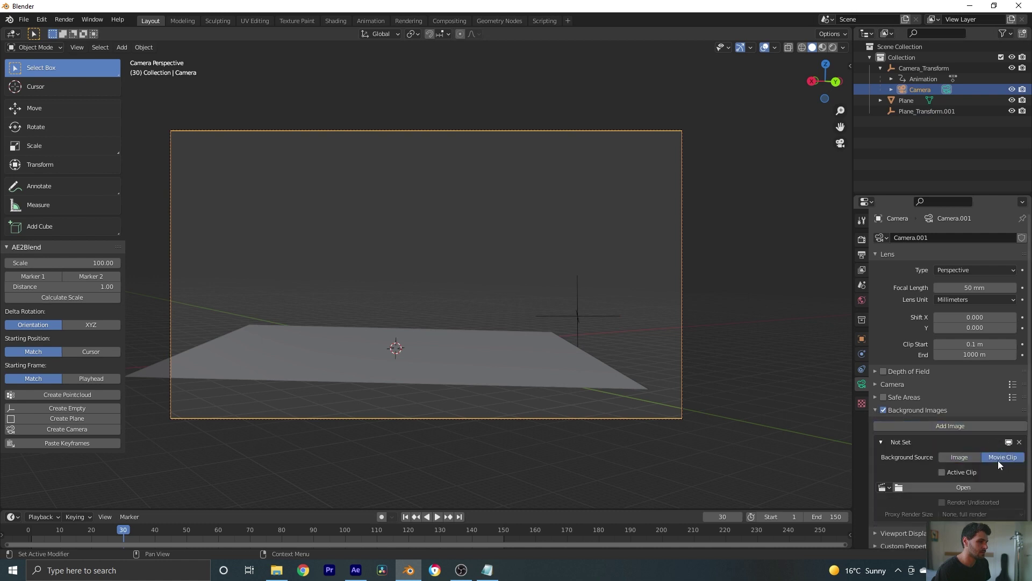
Load all the kitchen footage PNG frames from the 3D Tutorial folder as the background clip.
{"action": "left_click", "coordinate": [975, 486]}
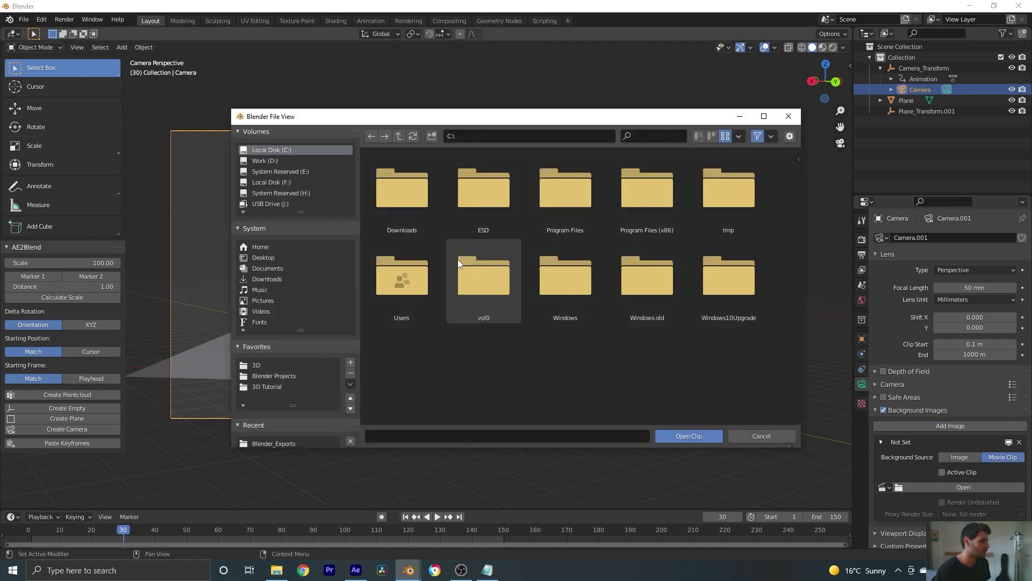
{"action": "left_click", "coordinate": [273, 386]}
{"action": "double_click", "coordinate": [408, 192]}
{"action": "double_click", "coordinate": [408, 188]}
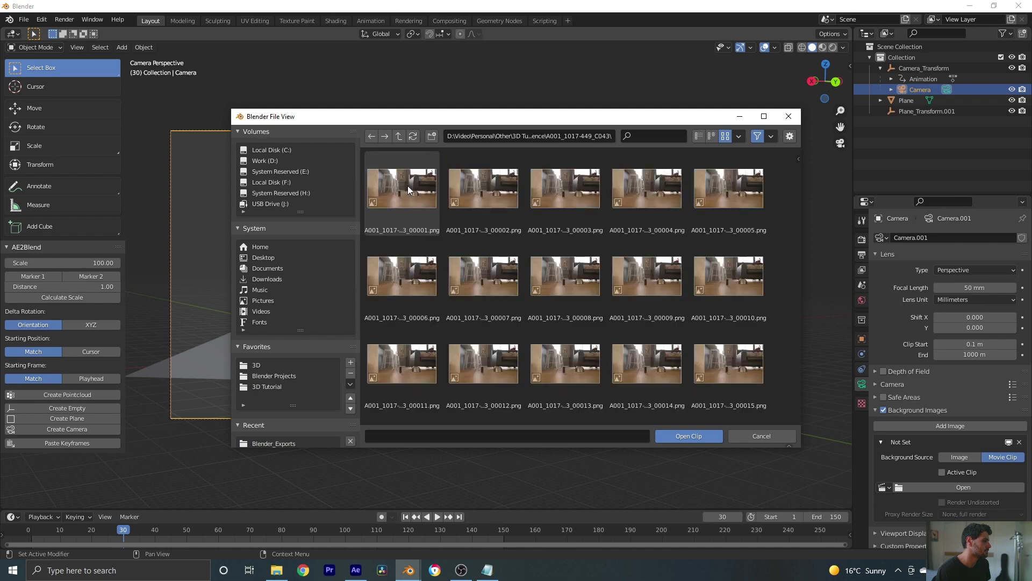
{"action": "left_click", "coordinate": [407, 185]}
{"action": "key", "text": "a"}
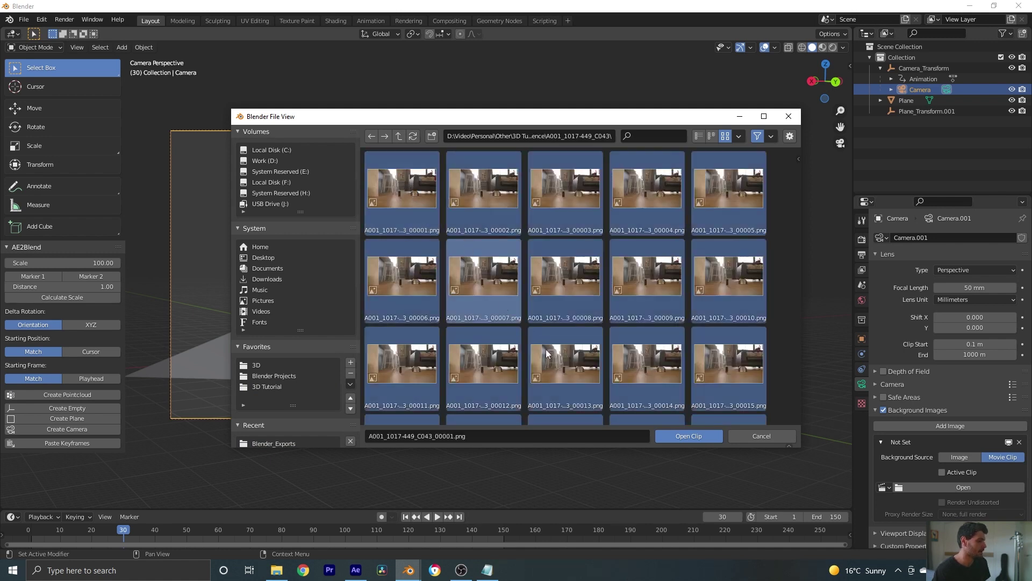
{"action": "left_click", "coordinate": [687, 436]}
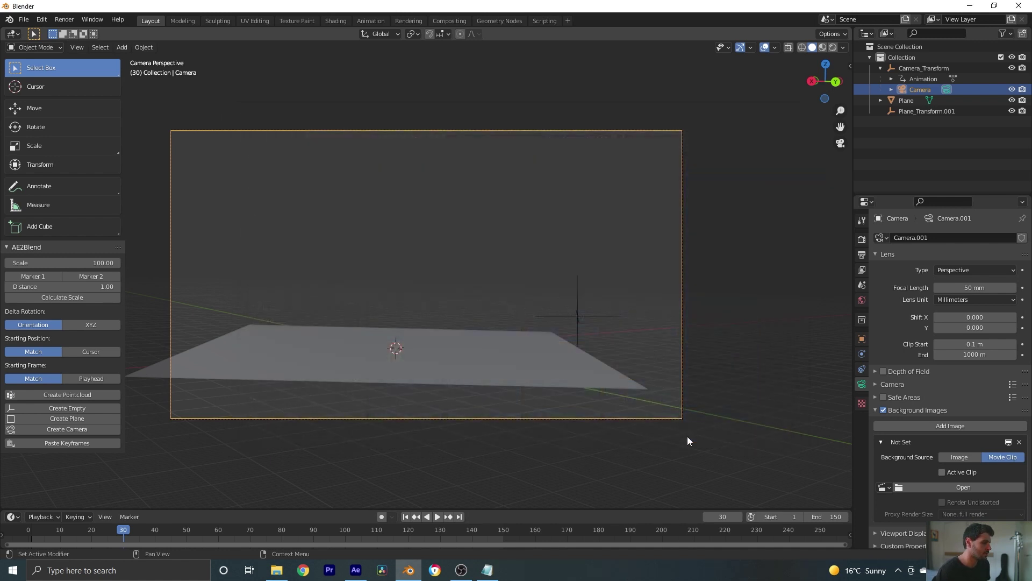
Set the background opacity to 1.000 and play the shot to check alignment.
{"action": "scroll", "coordinate": [914, 463], "scroll_direction": "down", "scroll_amount": 4}
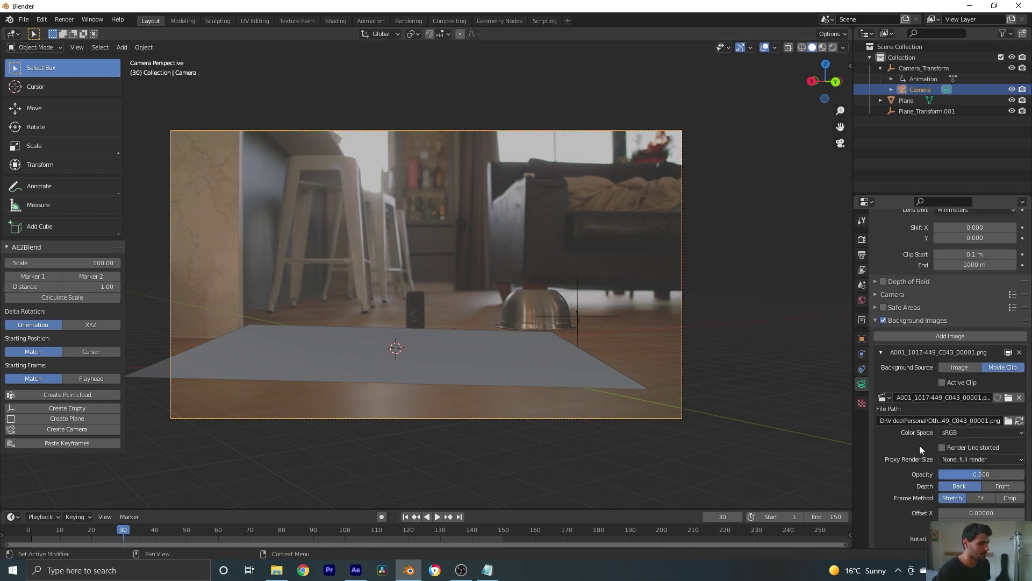
{"action": "left_click_drag", "start_coordinate": [958, 474], "coordinate": [1021, 474]}
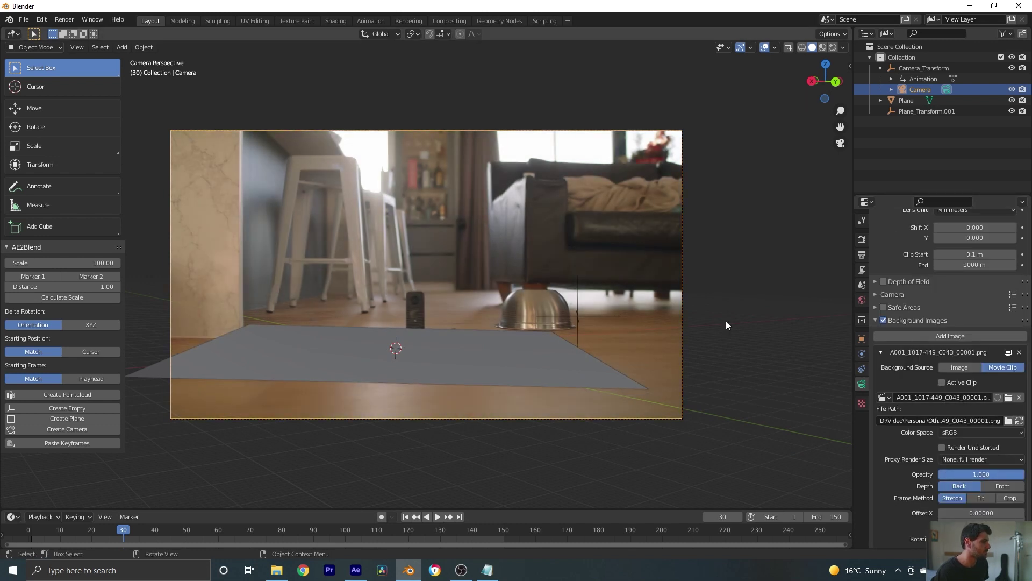
{"action": "left_click", "coordinate": [22, 530]}
{"action": "key", "text": "space"}
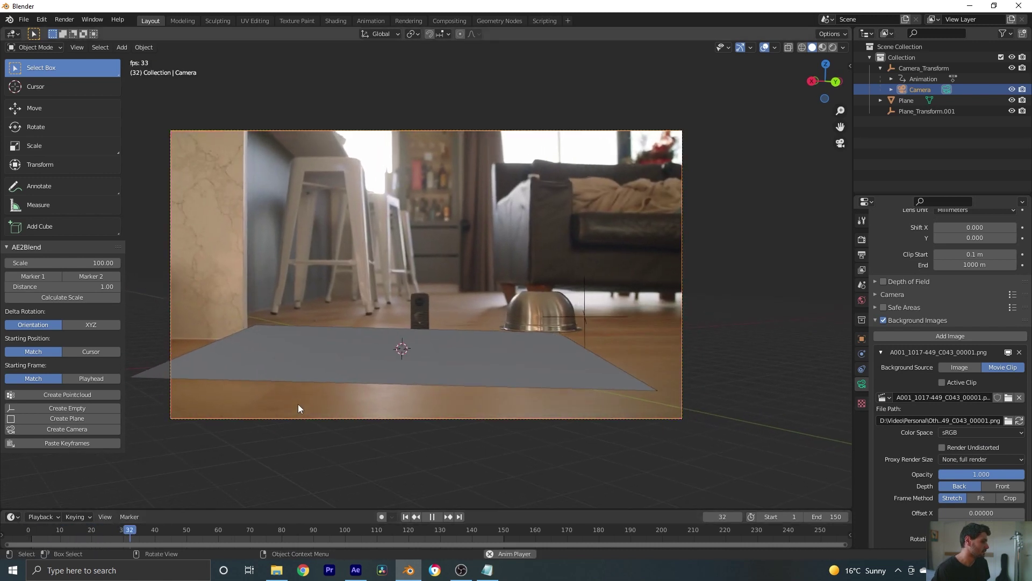
{"action": "key", "text": "space"}
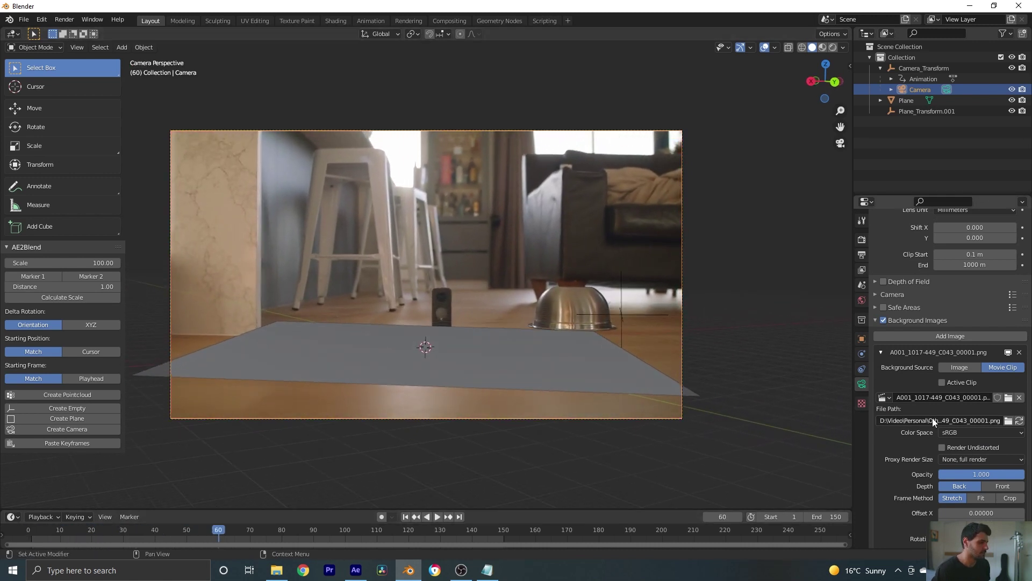
{"action": "scroll", "coordinate": [934, 421], "scroll_direction": "up", "scroll_amount": 5}
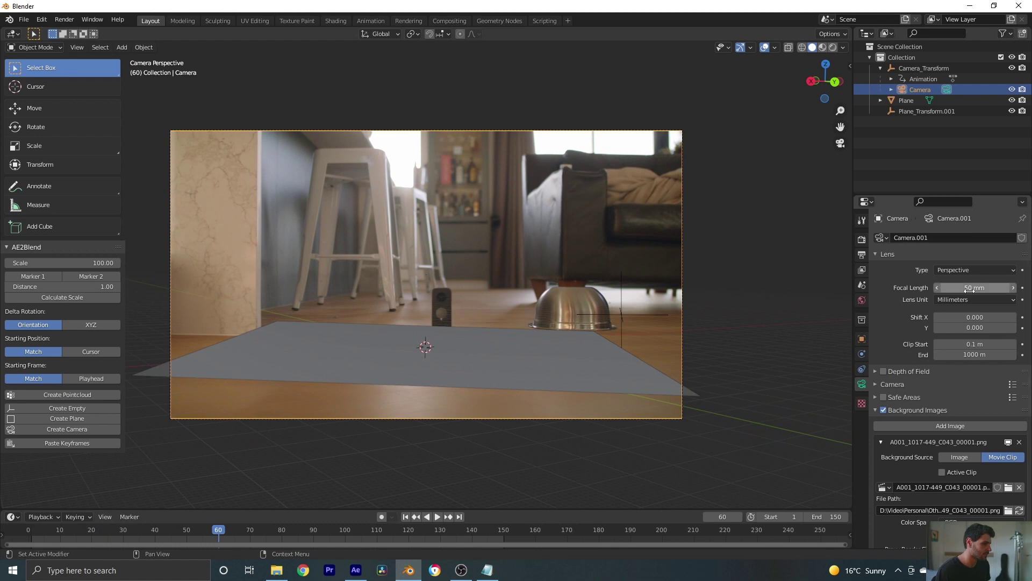
{"action": "left_click", "coordinate": [355, 569]}
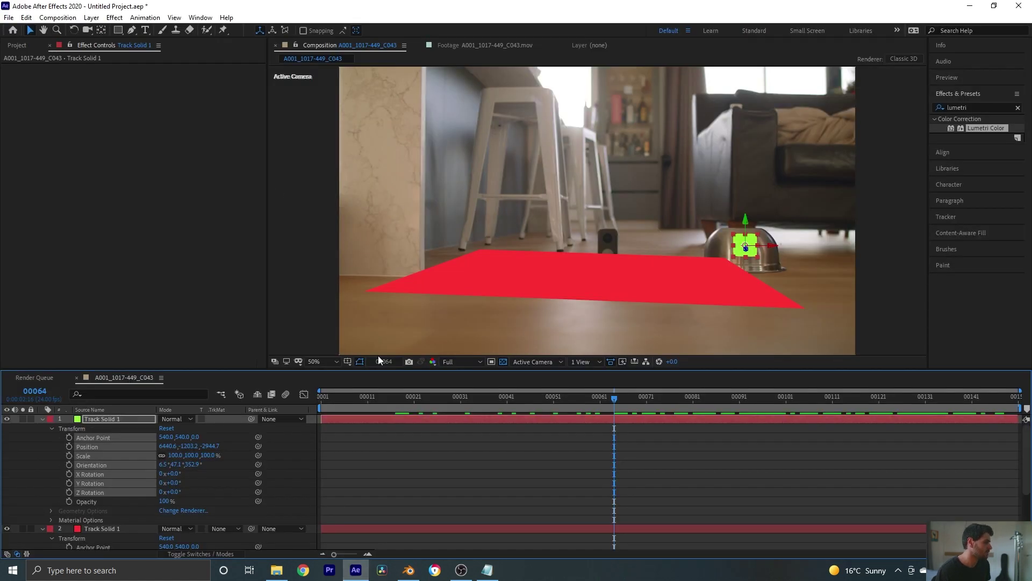
Read the 3D Tracker Camera's 38.13 mm focal length in Camera Settings, then edit Blender's focal length.
{"action": "left_click", "coordinate": [42, 419]}
{"action": "left_click", "coordinate": [45, 428]}
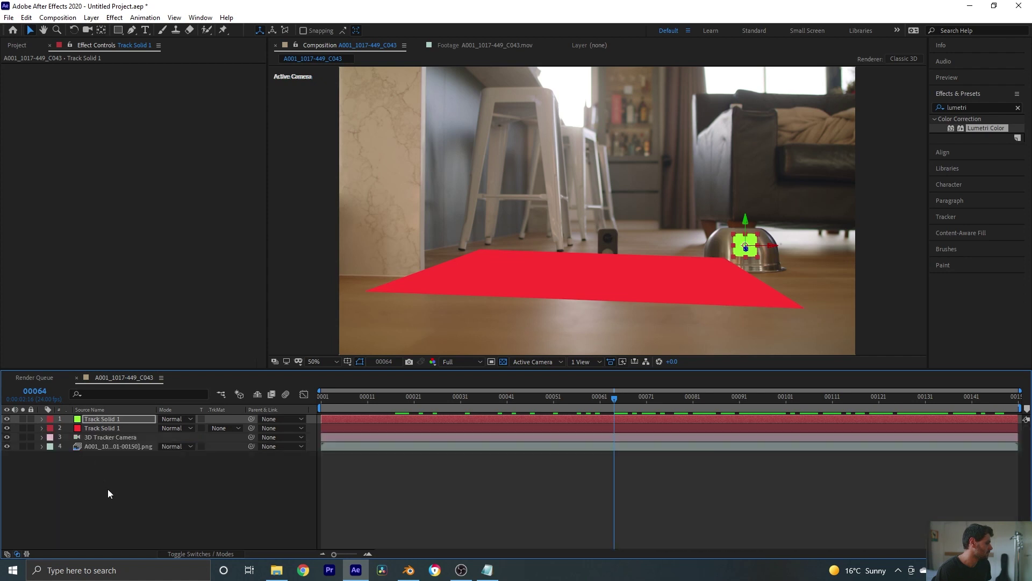
{"action": "left_click", "coordinate": [108, 439]}
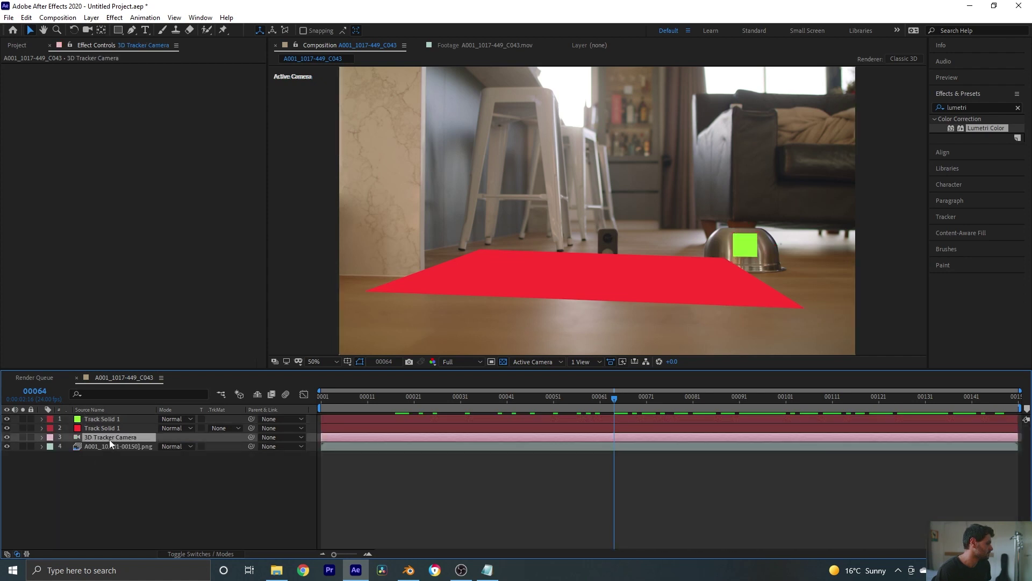
{"action": "left_click", "coordinate": [92, 17]}
{"action": "left_click", "coordinate": [108, 43]}
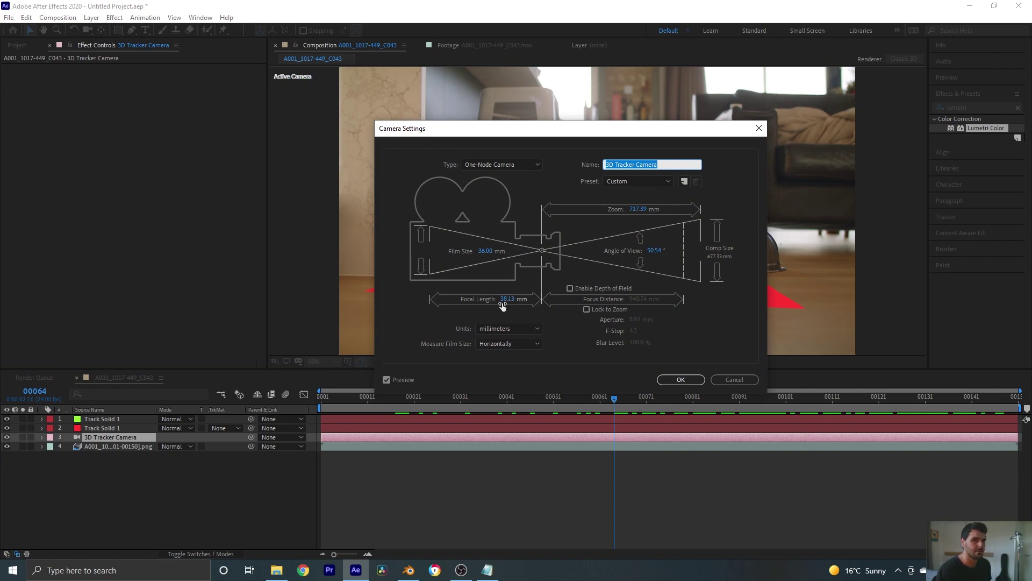
{"action": "left_click", "coordinate": [409, 570]}
{"action": "left_click", "coordinate": [985, 290]}
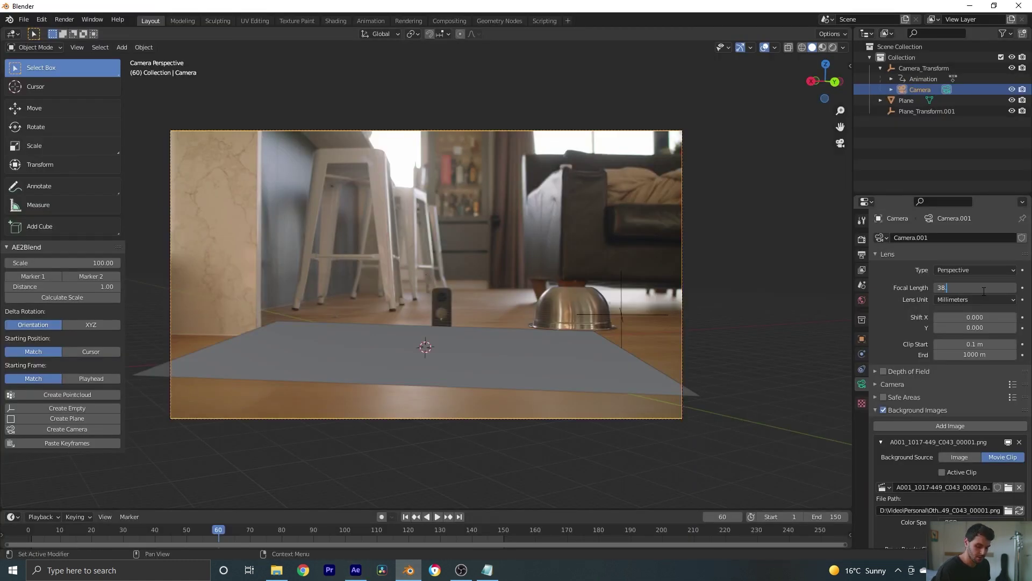
Set the camera focal length to 38.13 mm and Sensor Fit to Horizontal.
{"action": "key", "text": "Return"}
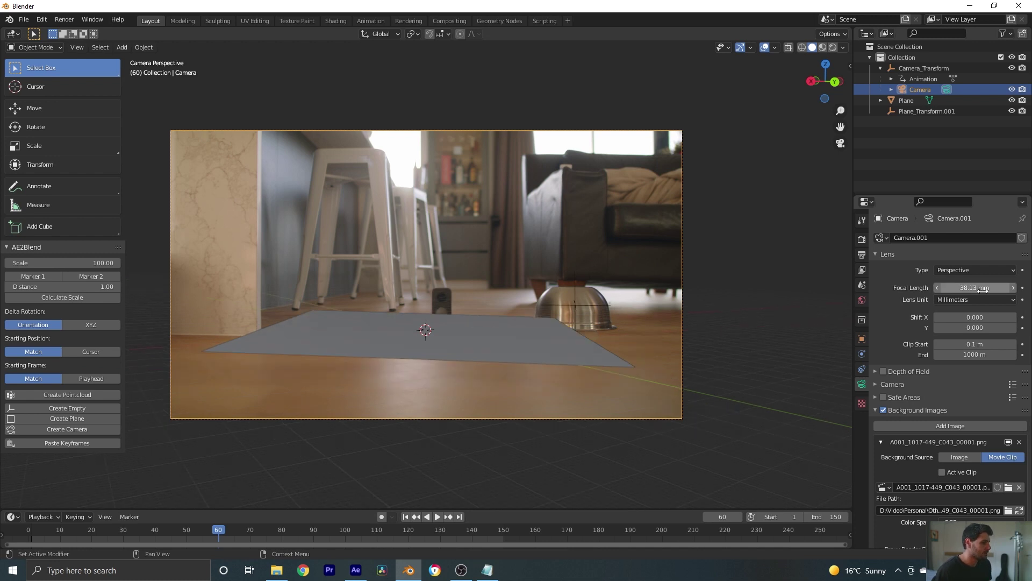
{"action": "scroll", "coordinate": [914, 403], "scroll_direction": "down", "scroll_amount": 4}
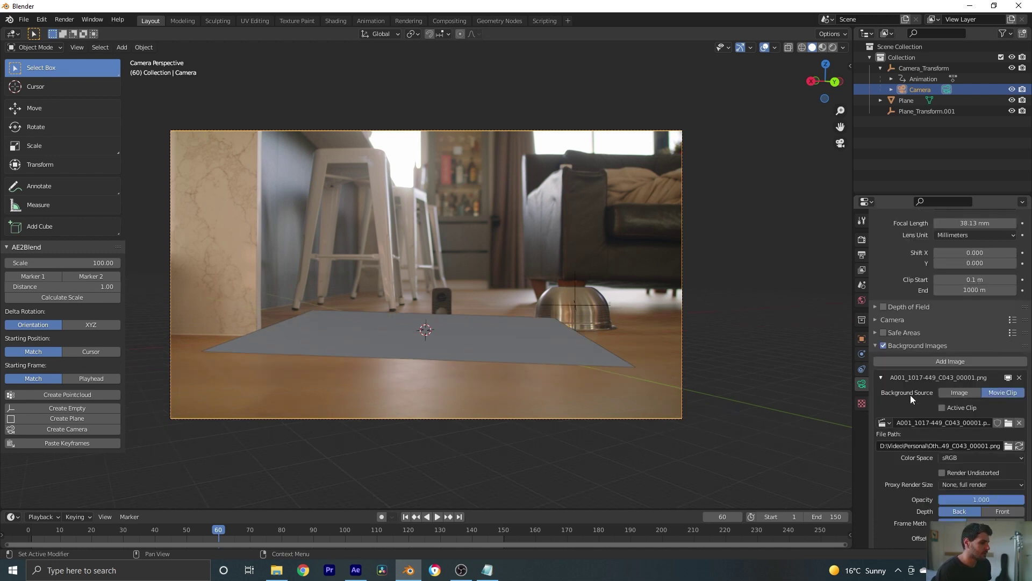
{"action": "scroll", "coordinate": [910, 398], "scroll_direction": "up", "scroll_amount": 4}
{"action": "left_click", "coordinate": [889, 386]}
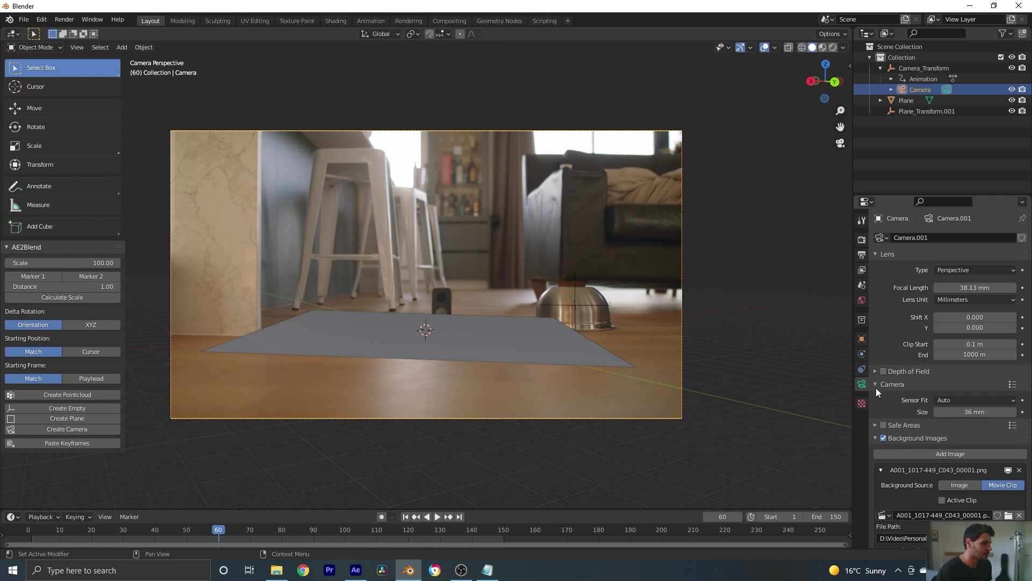
{"action": "scroll", "coordinate": [904, 328], "scroll_direction": "down", "scroll_amount": 3}
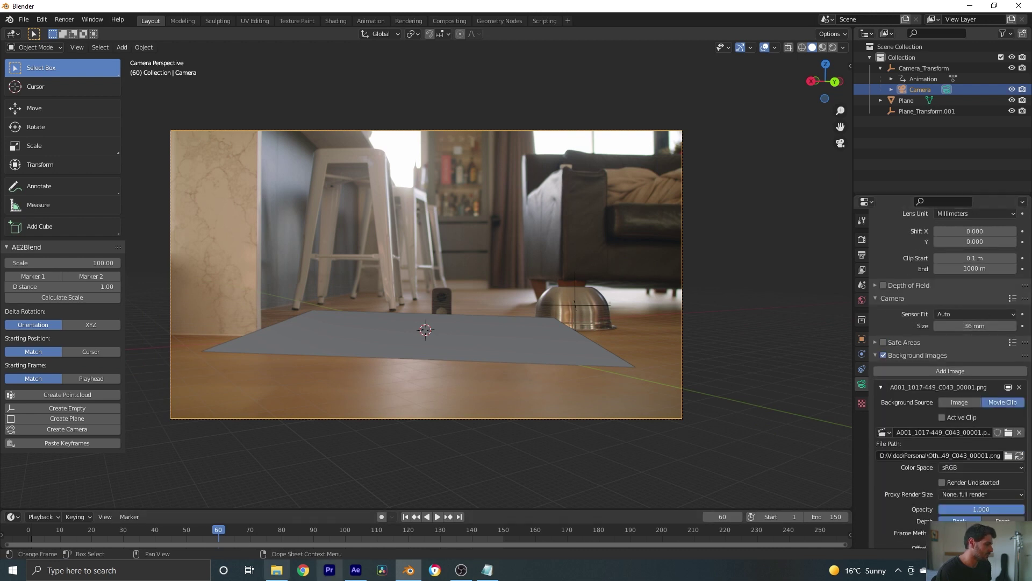
{"action": "left_click", "coordinate": [356, 570]}
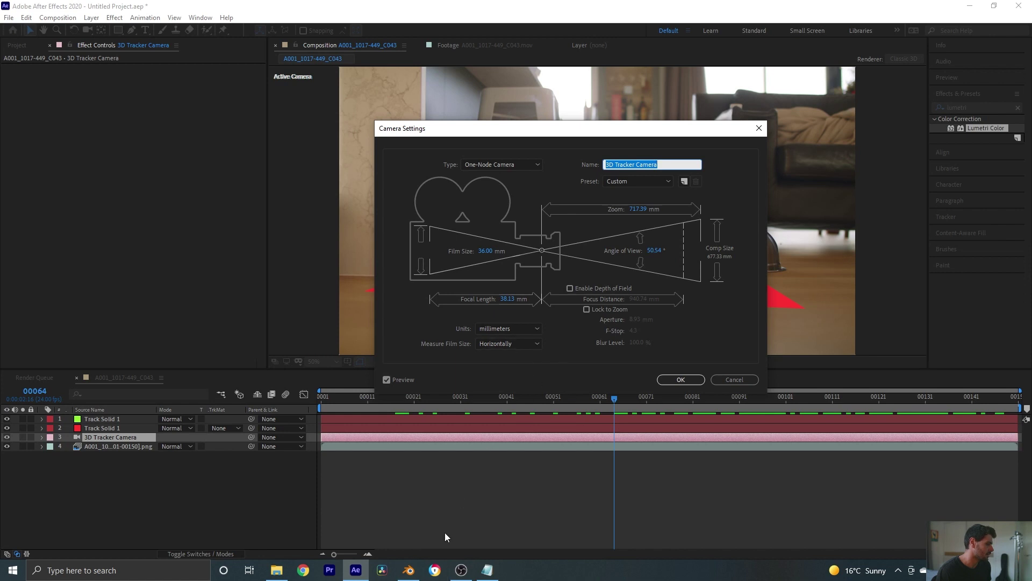
{"action": "left_click", "coordinate": [408, 570]}
{"action": "left_click", "coordinate": [975, 313]}
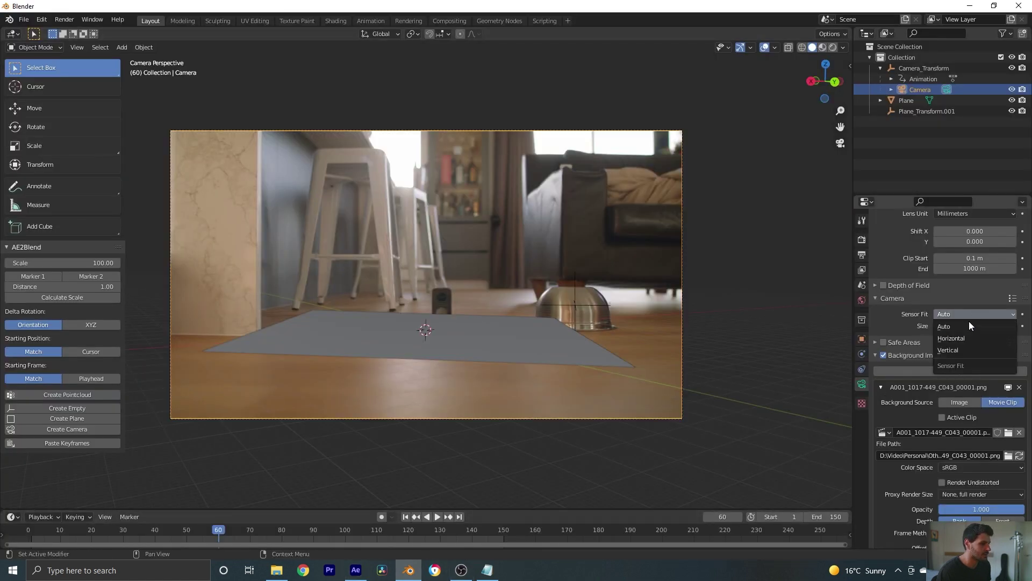
{"action": "left_click", "coordinate": [962, 337]}
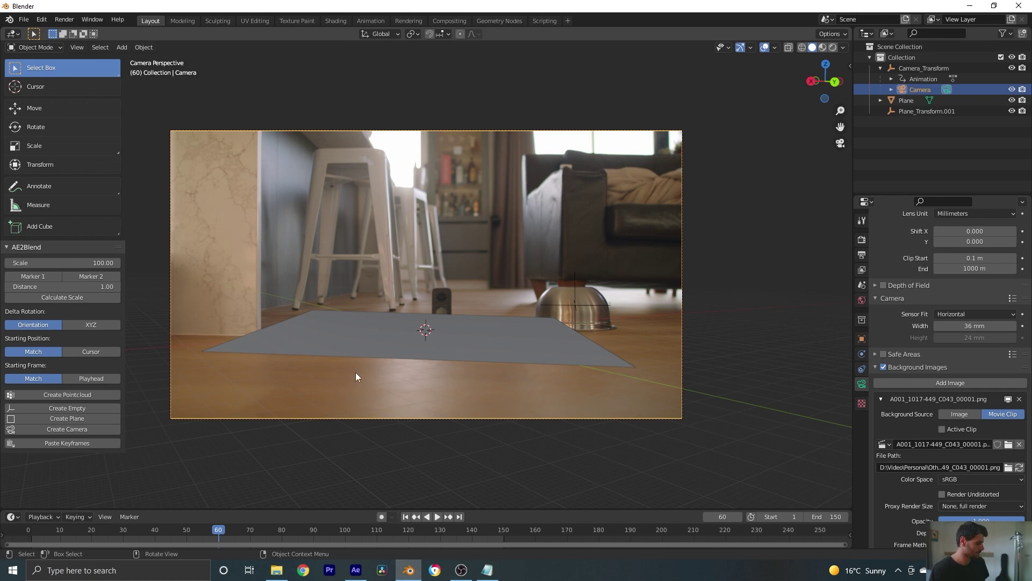
Save the scene as Tutorial.blend.
{"action": "left_click", "coordinate": [24, 20]}
{"action": "left_click", "coordinate": [43, 106]}
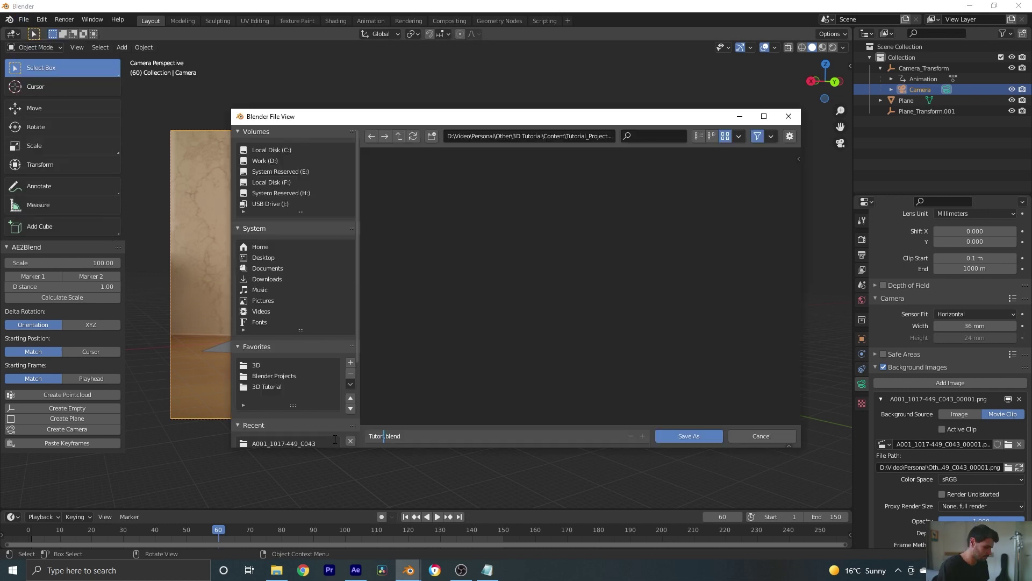
{"action": "left_click", "coordinate": [686, 436]}
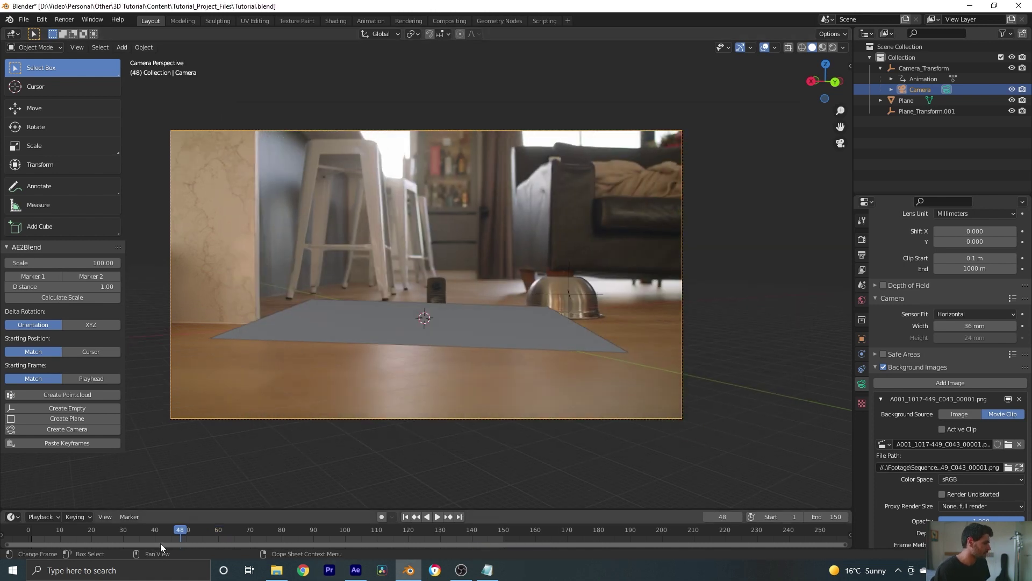
Play the animation from the first frame to check the sync, then stop playback.
{"action": "key", "text": "shift+Left"}
{"action": "key", "text": "space"}
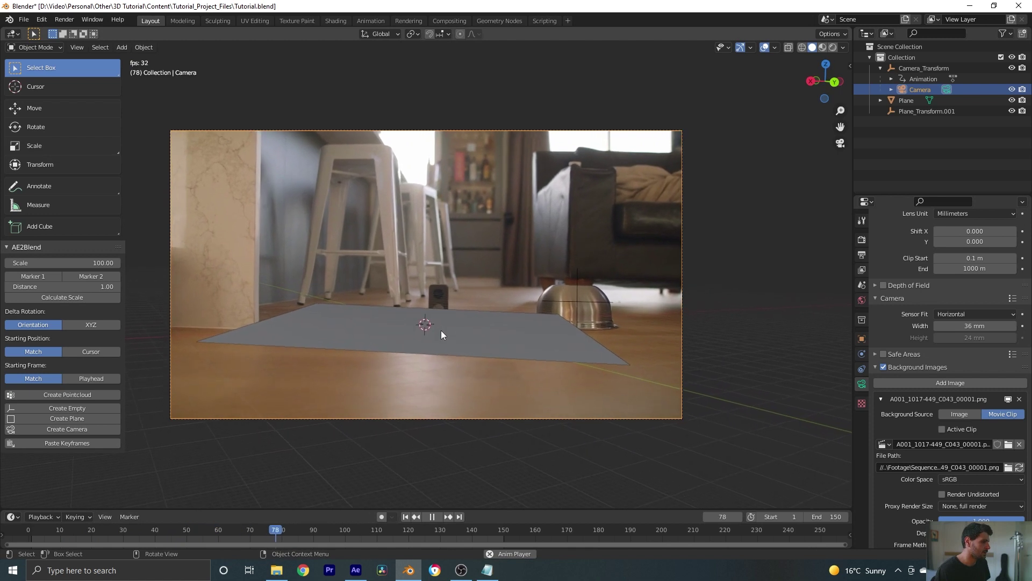
{"action": "key", "text": "space"}
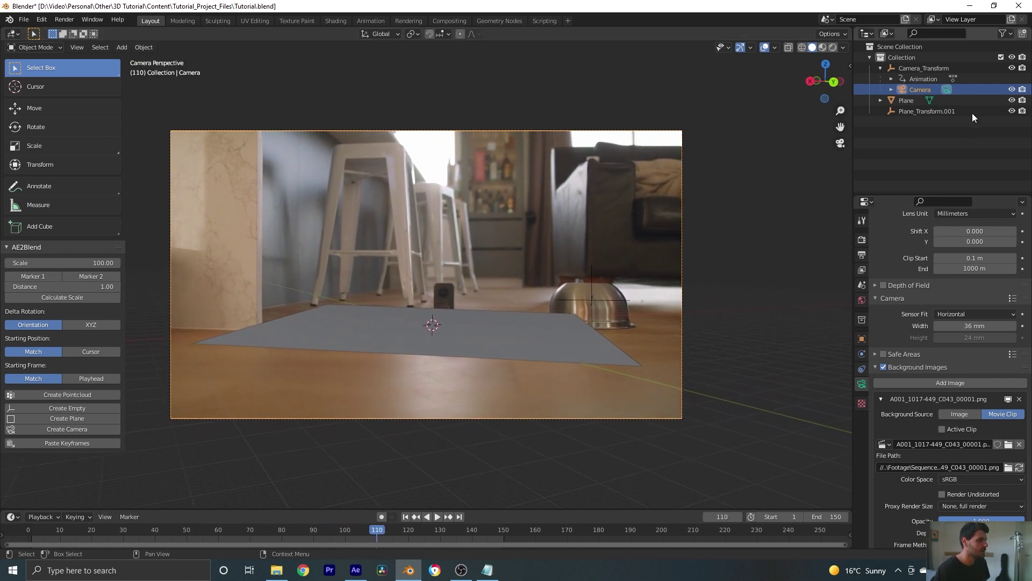
Shift the Camera_Transform keyframes one frame later to start at frame 1, then replay the shot.
{"action": "left_click", "coordinate": [938, 69]}
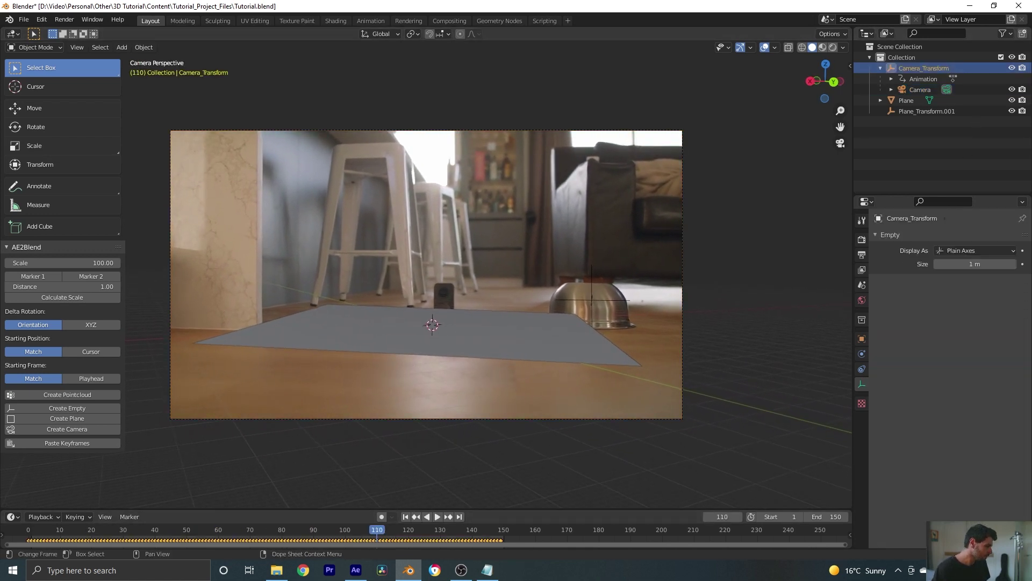
{"action": "left_click_drag", "start_coordinate": [845, 544], "coordinate": [519, 544]}
{"action": "left_click_drag", "start_coordinate": [311, 578], "coordinate": [234, 539]}
{"action": "scroll", "coordinate": [593, 269], "scroll_direction": "down", "scroll_amount": 3}
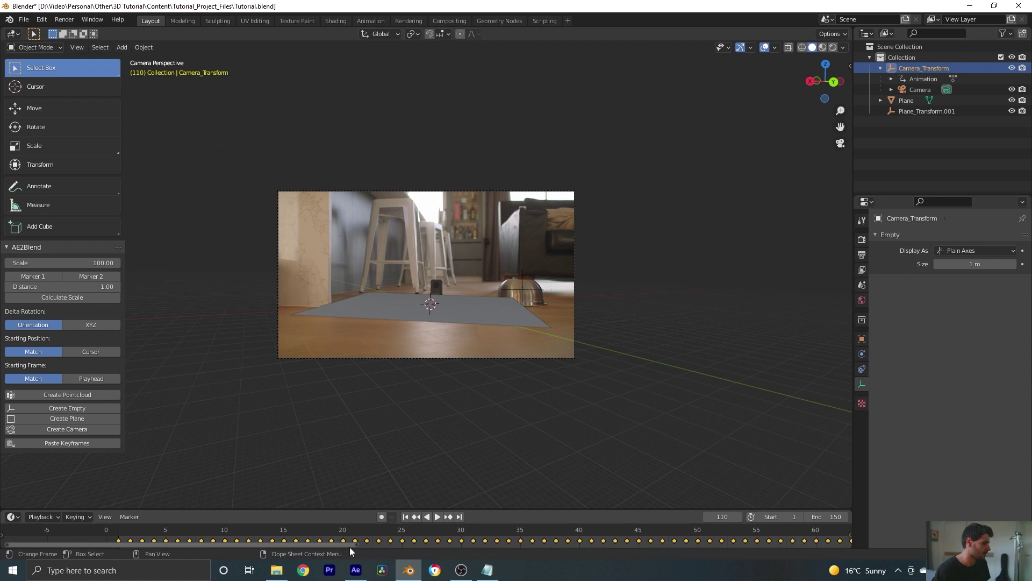
{"action": "left_click_drag", "start_coordinate": [354, 544], "coordinate": [49, 534]}
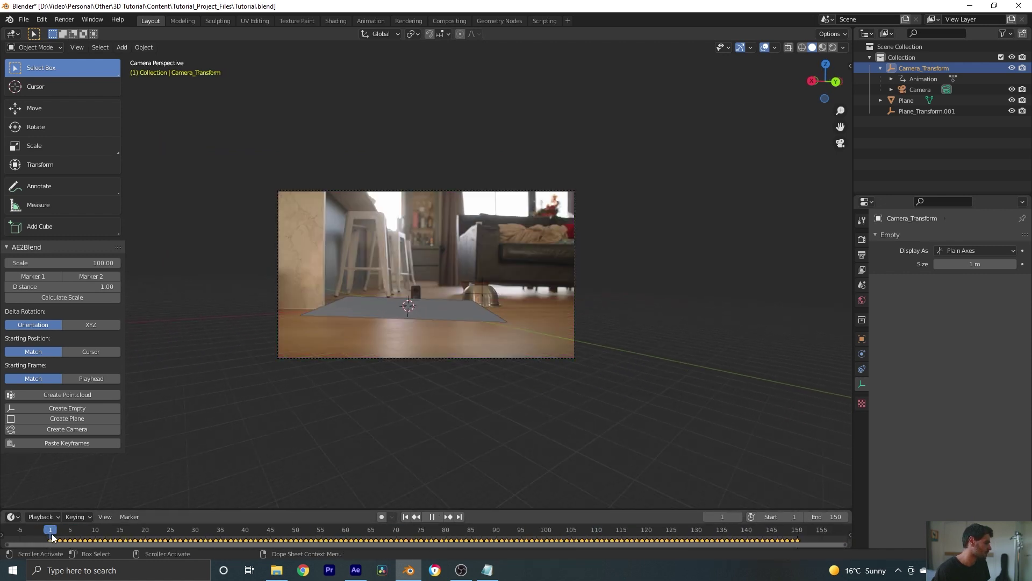
{"action": "key", "text": "space"}
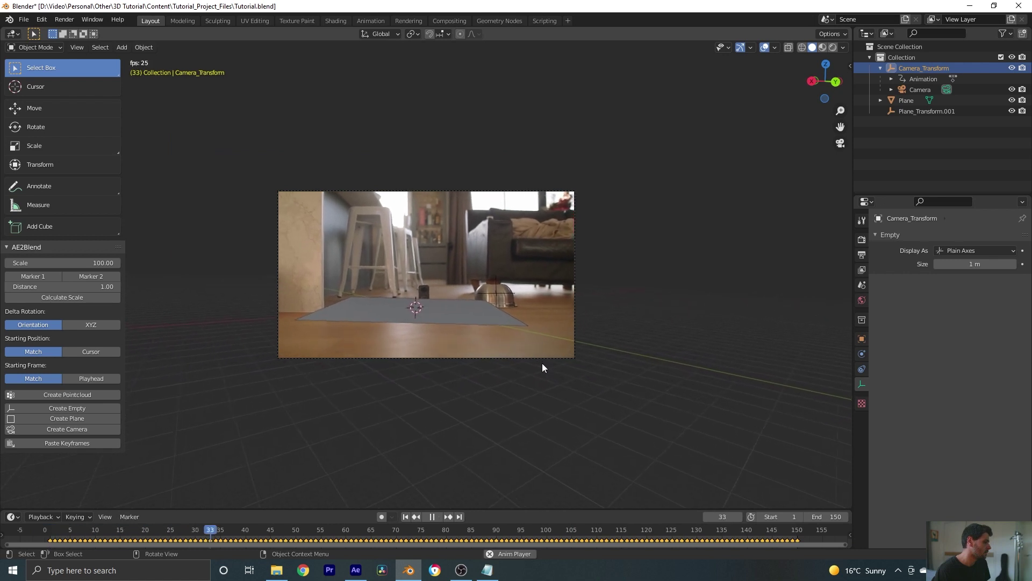